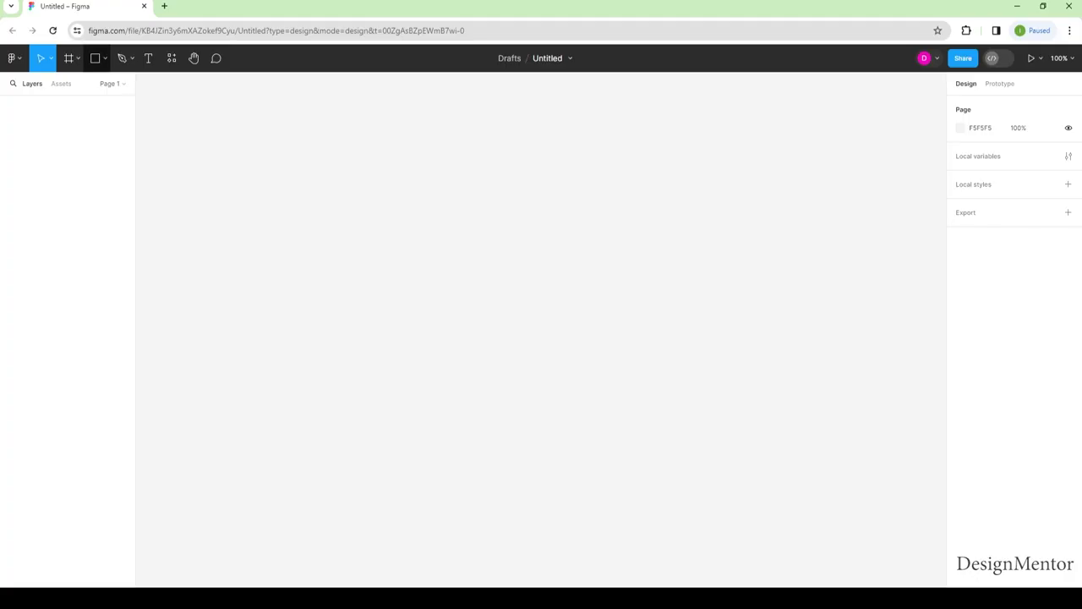
# - Draw a 1200 × 800 rectangle and move it to the middle of the canvas
pyautogui.press('r')
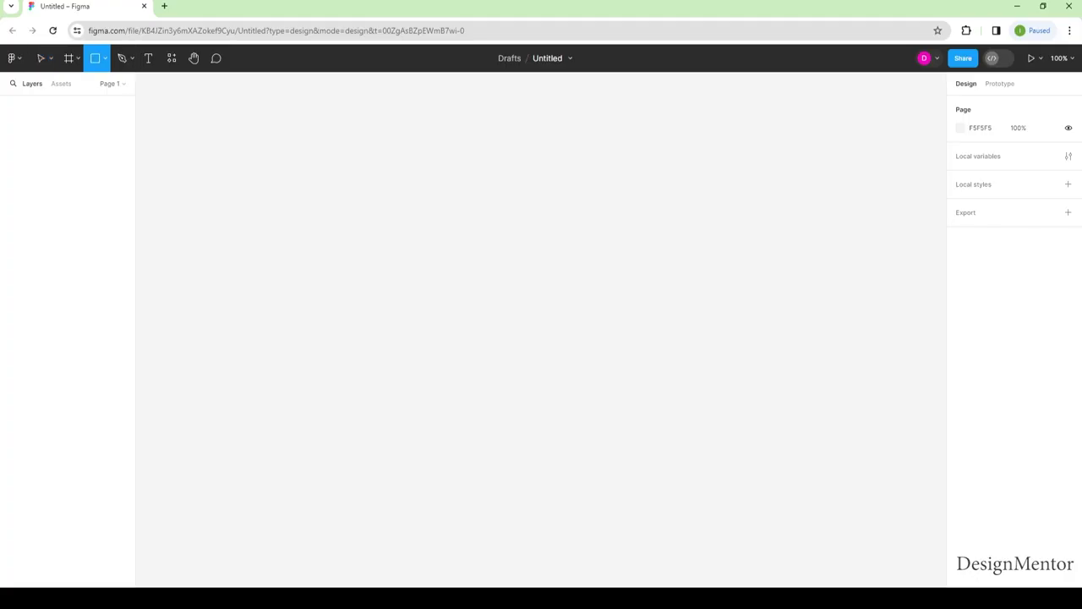
pyautogui.click(545, 220)
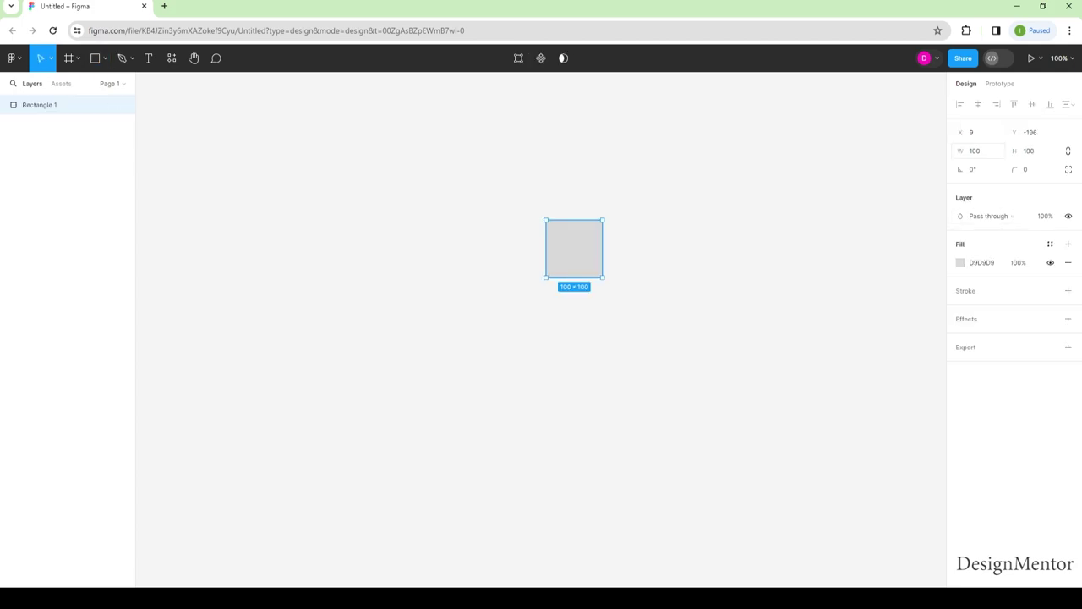
pyautogui.click(978, 151)
pyautogui.write('1200')
pyautogui.press('Tab')
pyautogui.write('800')
pyautogui.press('Return')
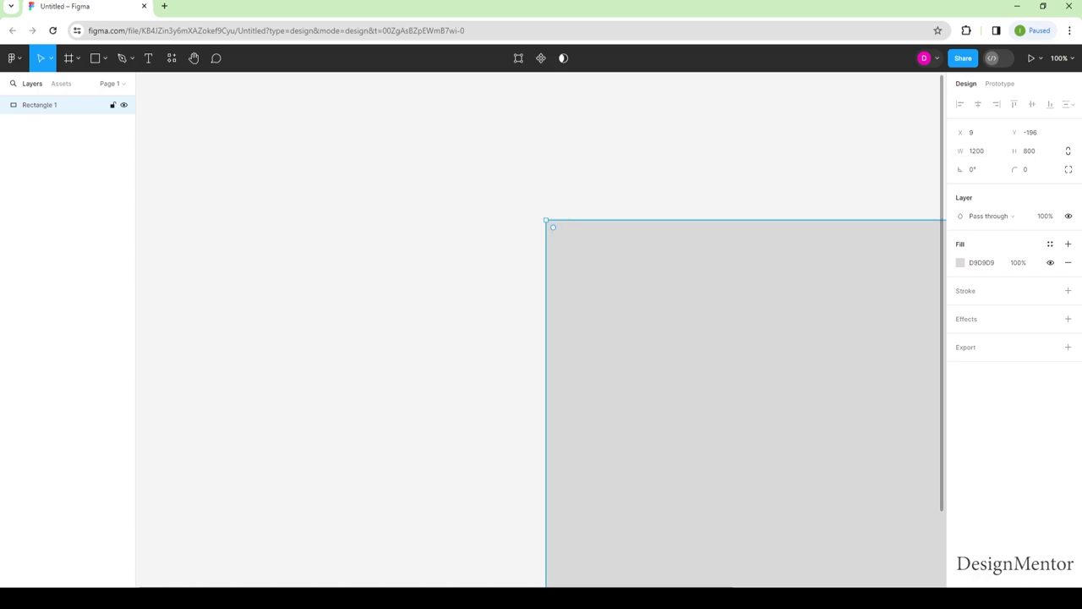
pyautogui.moveTo(676, 423)
pyautogui.mouseDown()
pyautogui.moveTo(342, 335)
pyautogui.moveTo(340, 314)
pyautogui.mouseUp()
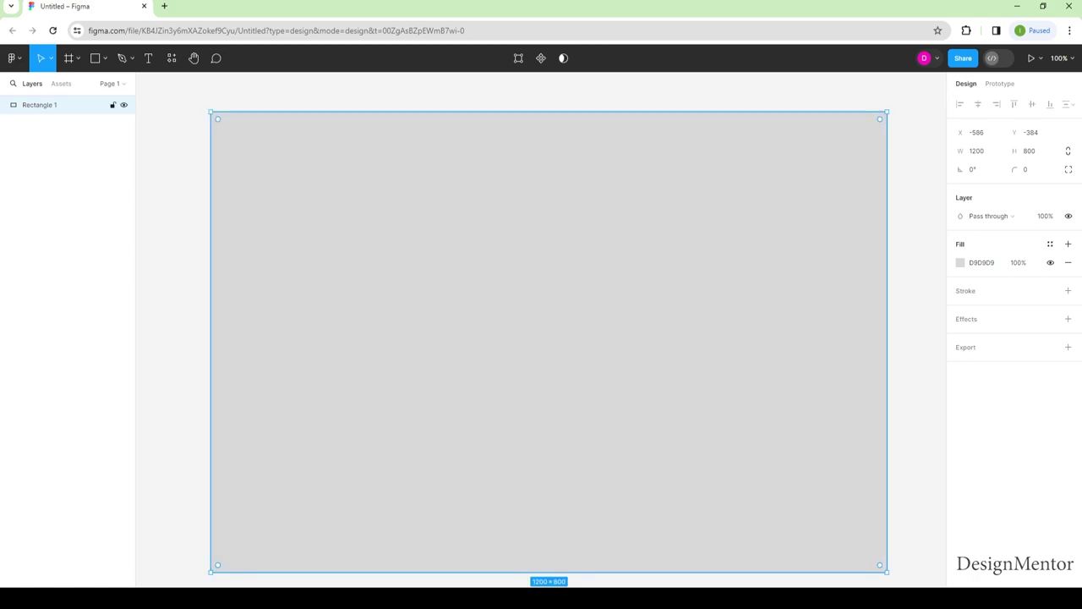
# - Paste the six colour swatches and place them above the background's top-left corner
pyautogui.press('Escape')
pyautogui.hotkey('ctrl', 'v')
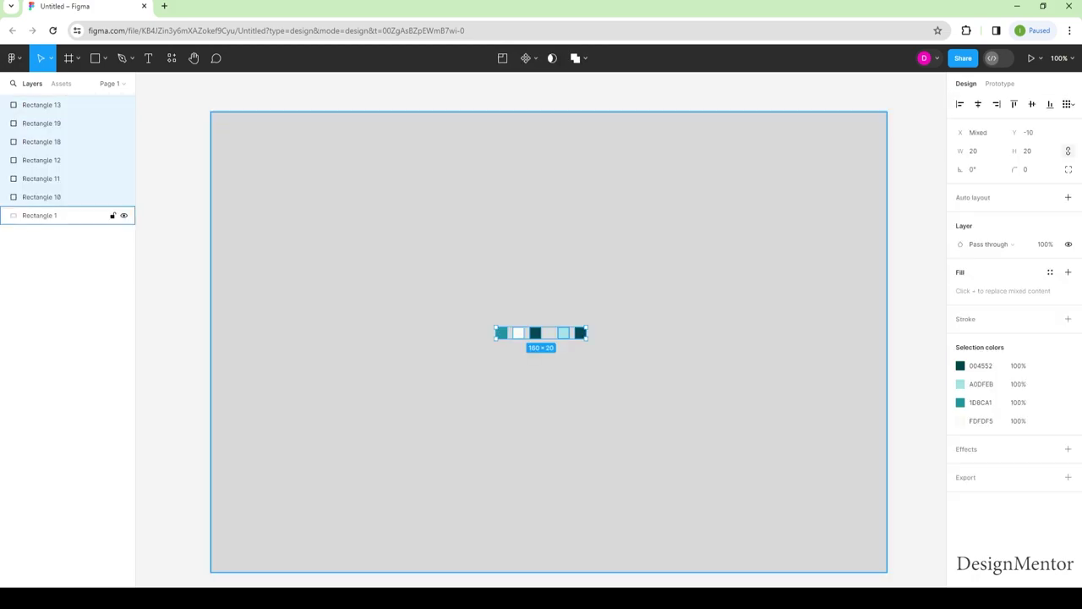
pyautogui.moveTo(541, 331); pyautogui.dragTo(255, 98)
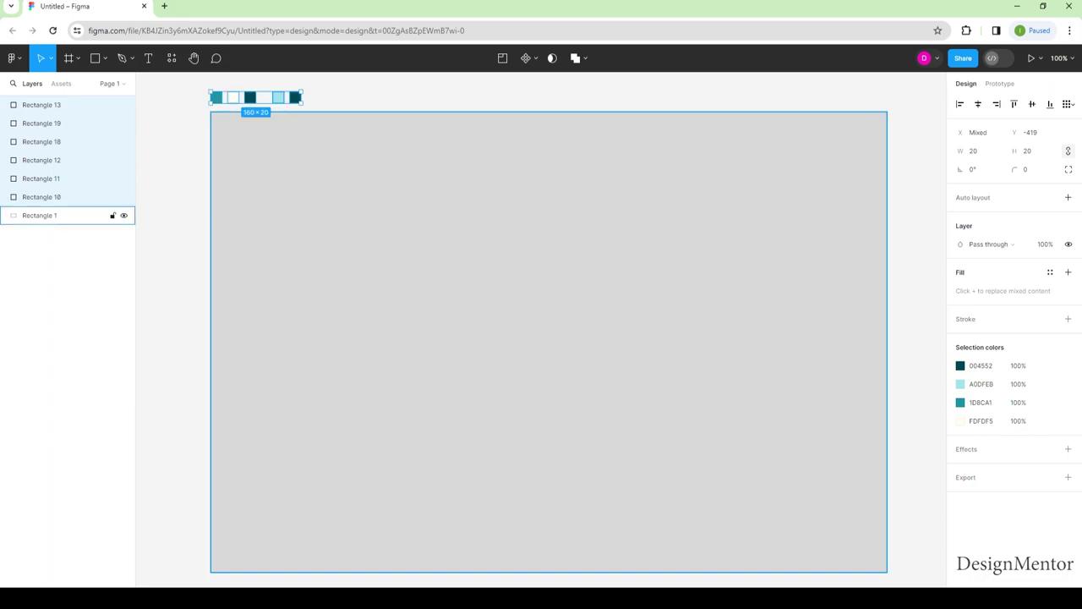
# - Fill the background with the first swatch's teal using the eyedropper, then lock it
pyautogui.click(50, 215)
pyautogui.press('i')
pyautogui.click(216, 97)
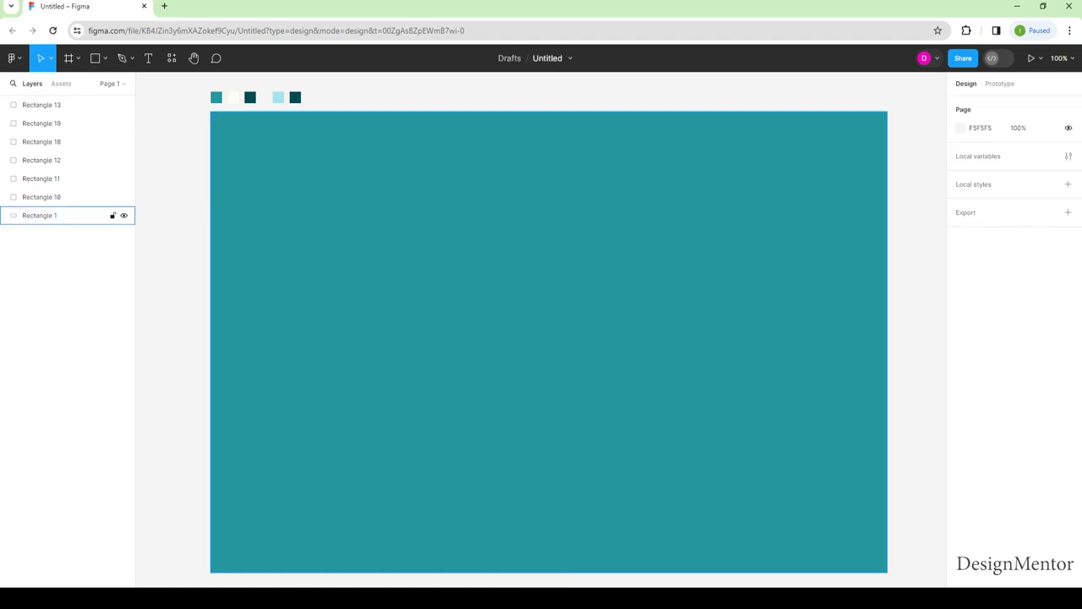
pyautogui.rightClick(510, 188)
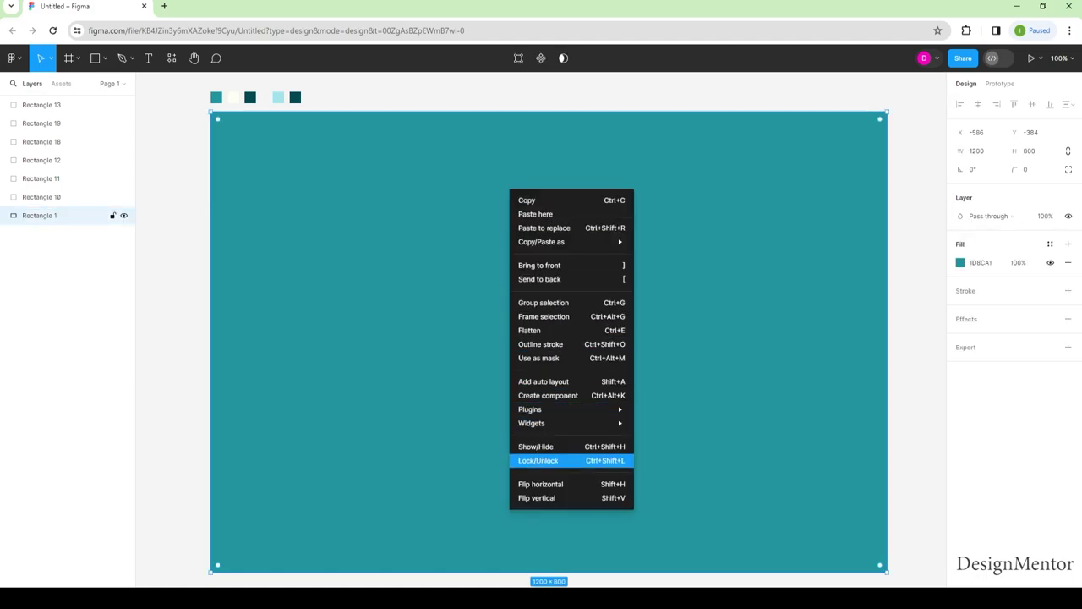
pyautogui.click(541, 460)
pyautogui.press('Escape')
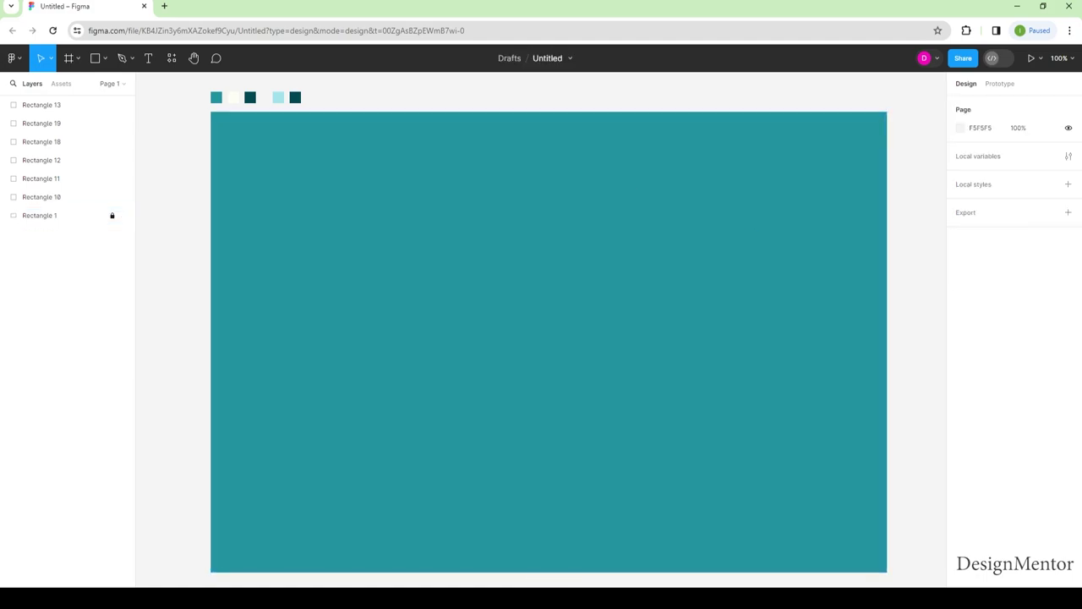
pyautogui.press('i')
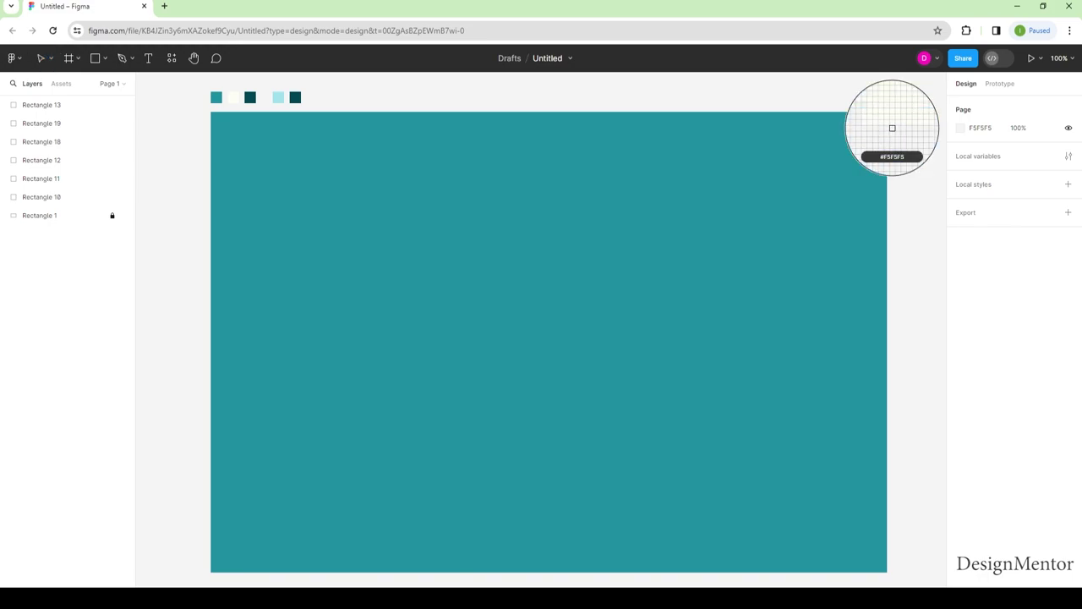
pyautogui.press('Escape')
# - Place a new rectangle on the teal background with the Rectangle tool
pyautogui.press('r')
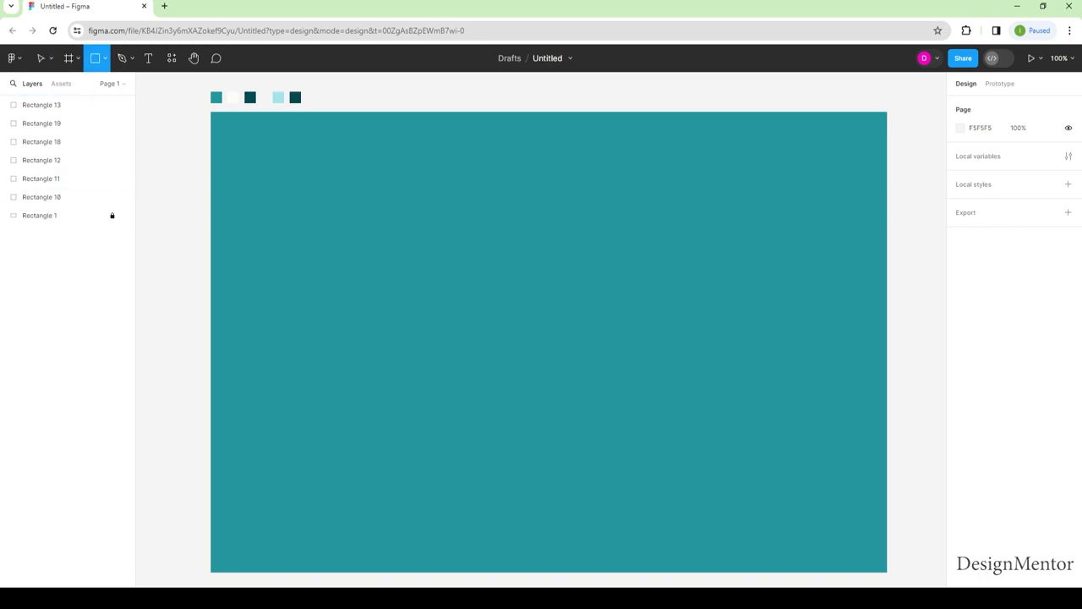
pyautogui.press('v')
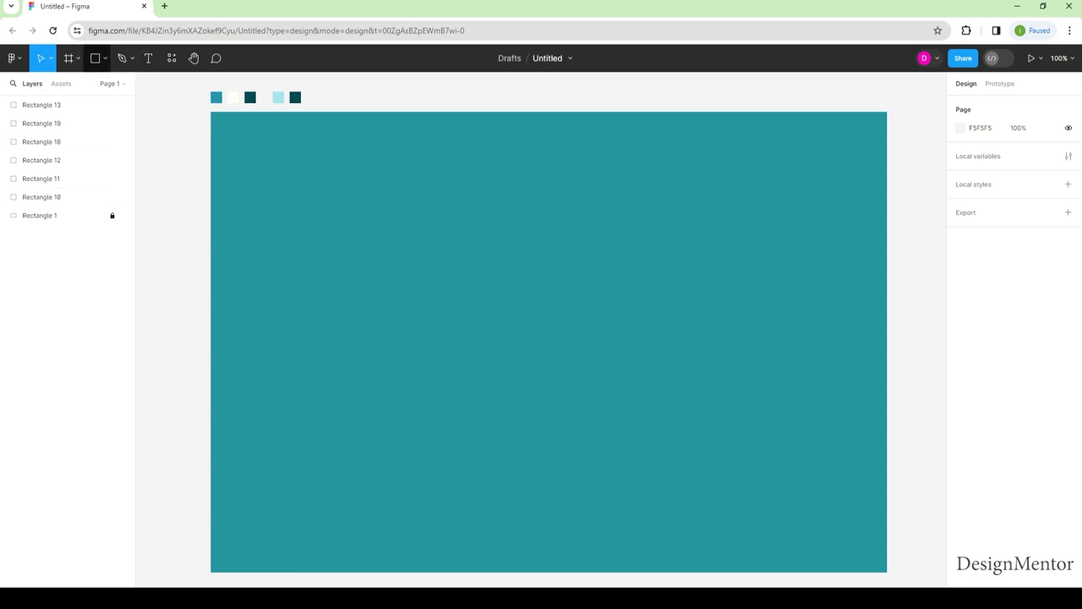
pyautogui.press('r')
pyautogui.click(105, 59)
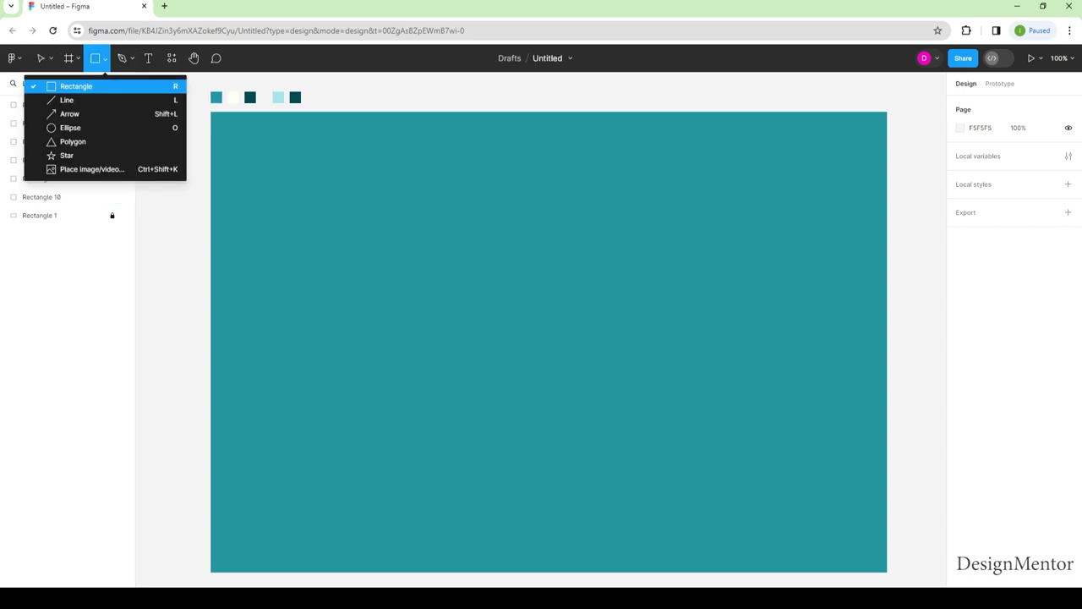
pyautogui.click(59, 85)
pyautogui.click(438, 263)
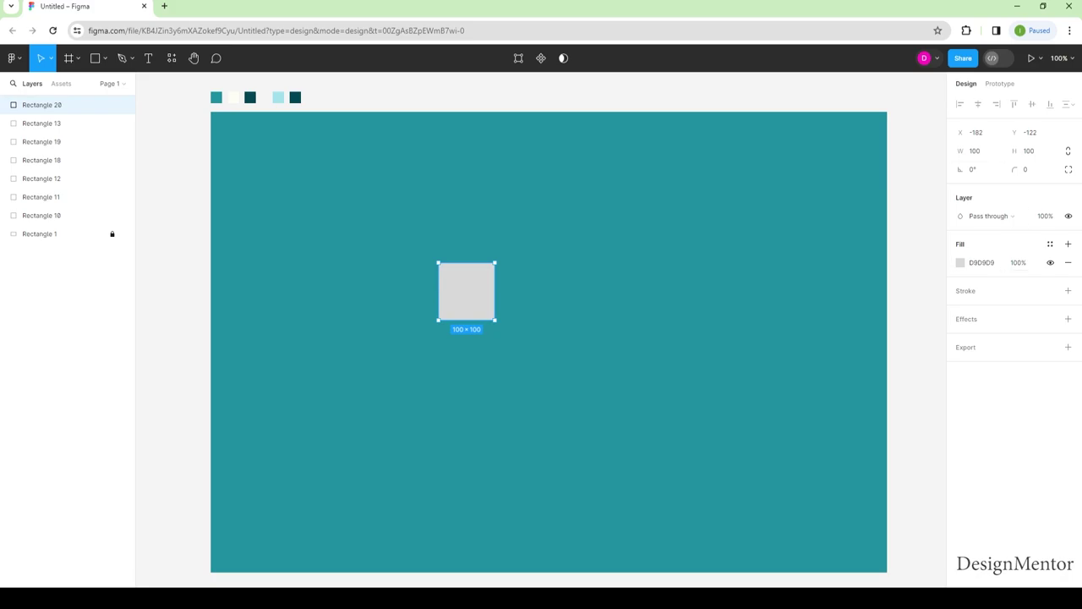
# - Resize it to 1100 × 200, centre it, and round its ends to radius 100
pyautogui.click(976, 150)
pyautogui.write('11')
pyautogui.write('00')
pyautogui.press('Tab')
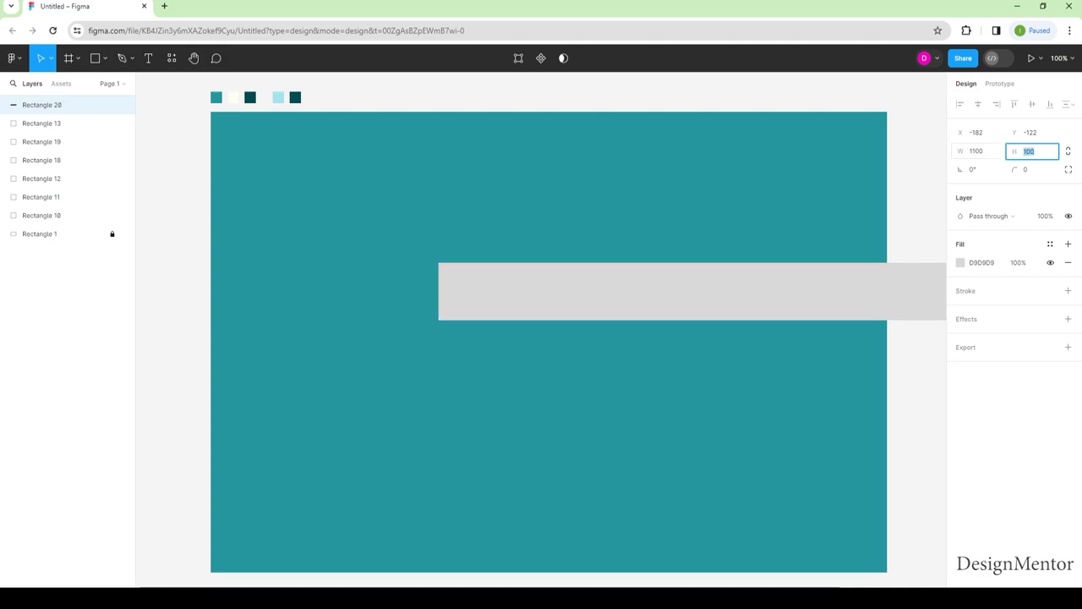
pyautogui.write('200')
pyautogui.press('Return')
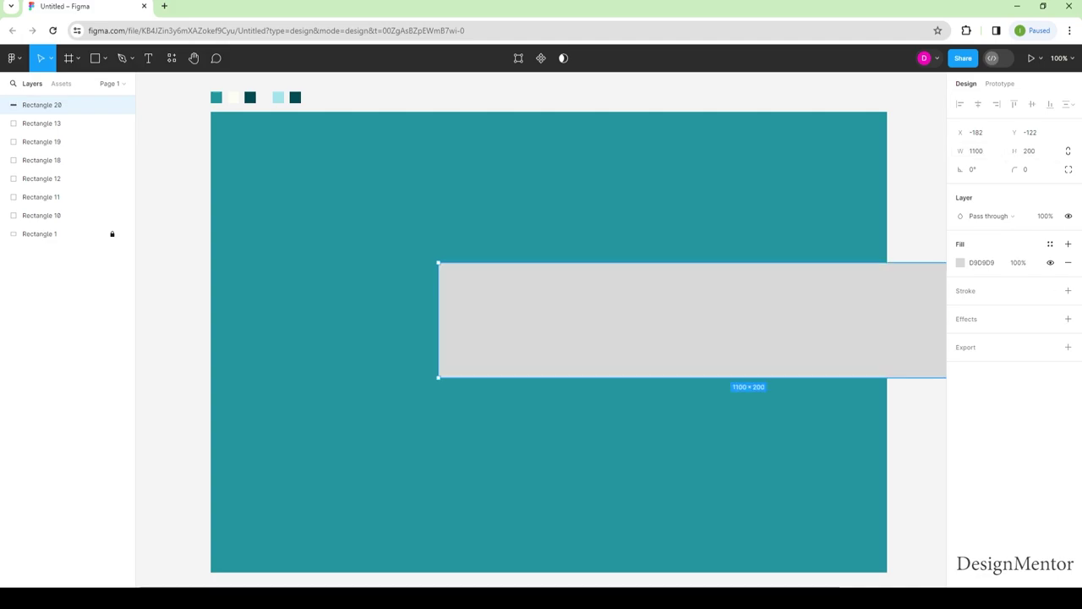
pyautogui.moveTo(591, 322); pyautogui.dragTo(393, 343)
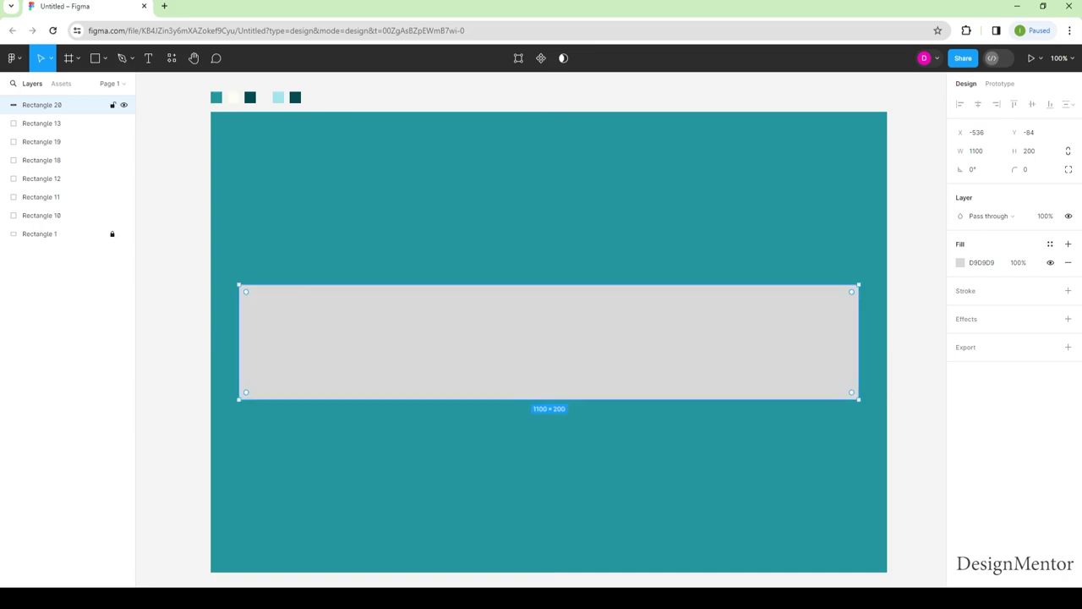
pyautogui.moveTo(245, 291); pyautogui.dragTo(295, 341)
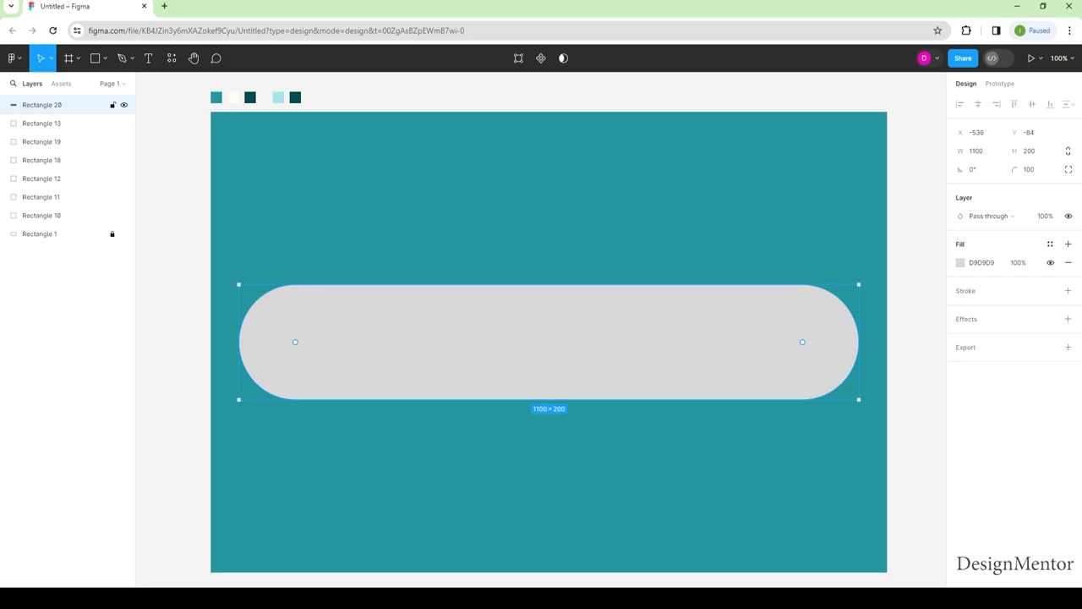
# - Fill the pill with the cream FDFDF5 swatch colour, leaving no drop shadow
pyautogui.press('i')
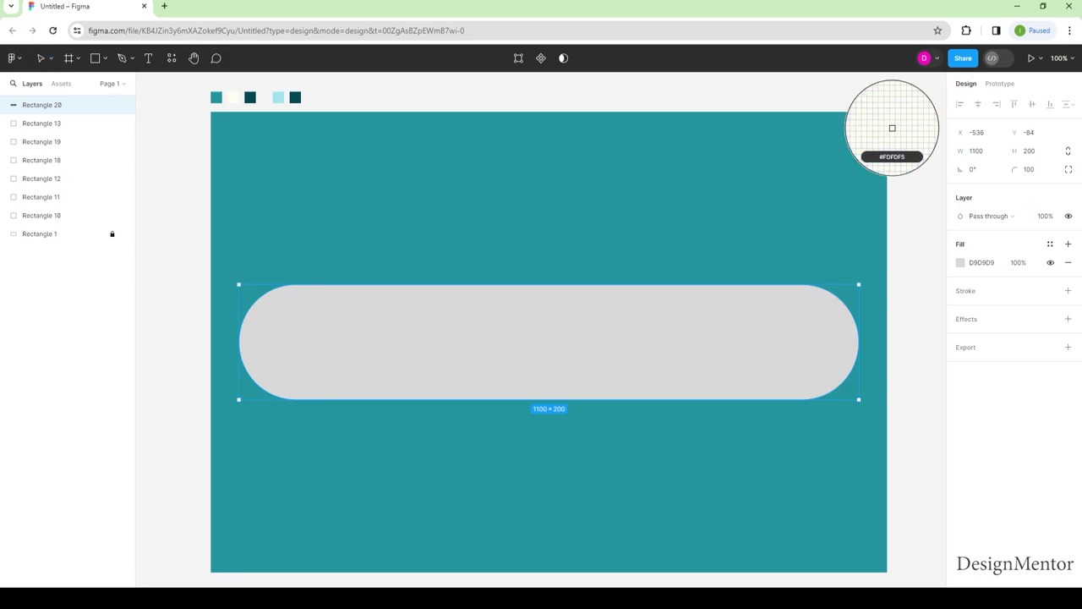
pyautogui.click(233, 98)
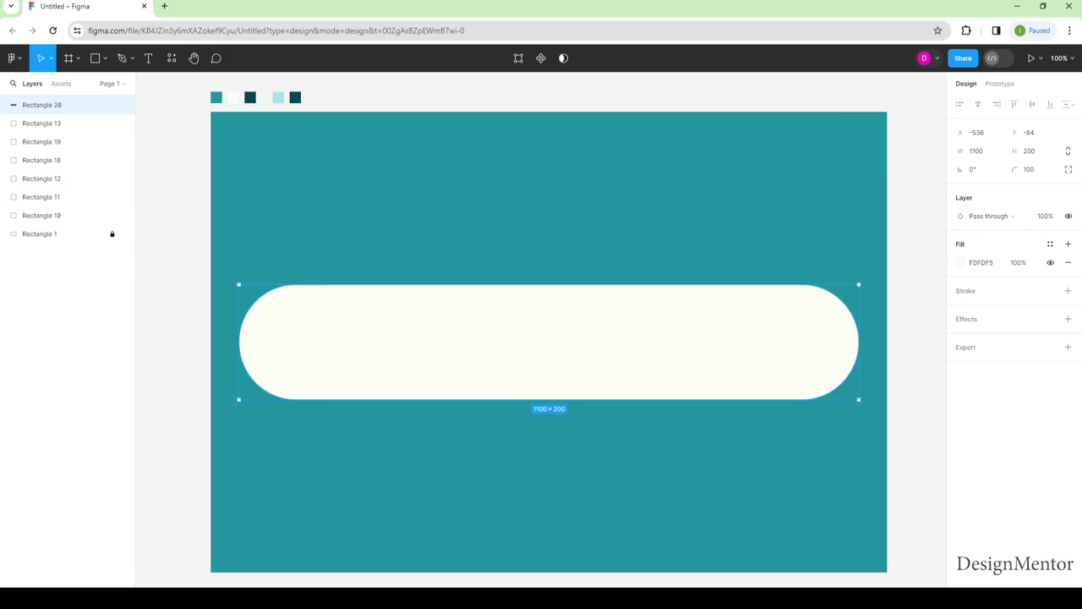
pyautogui.press('Escape')
pyautogui.click(50, 104)
pyautogui.click(1067, 319)
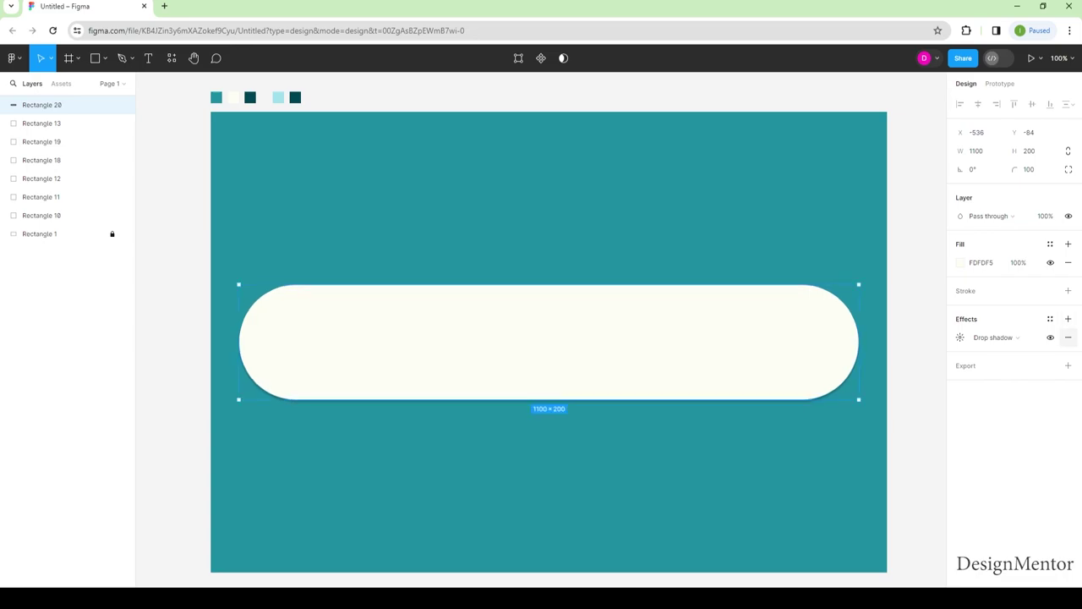
pyautogui.click(1068, 337)
# - Add a stroke to the pill coloured dark teal 004552, copied from the swatch
pyautogui.click(1067, 290)
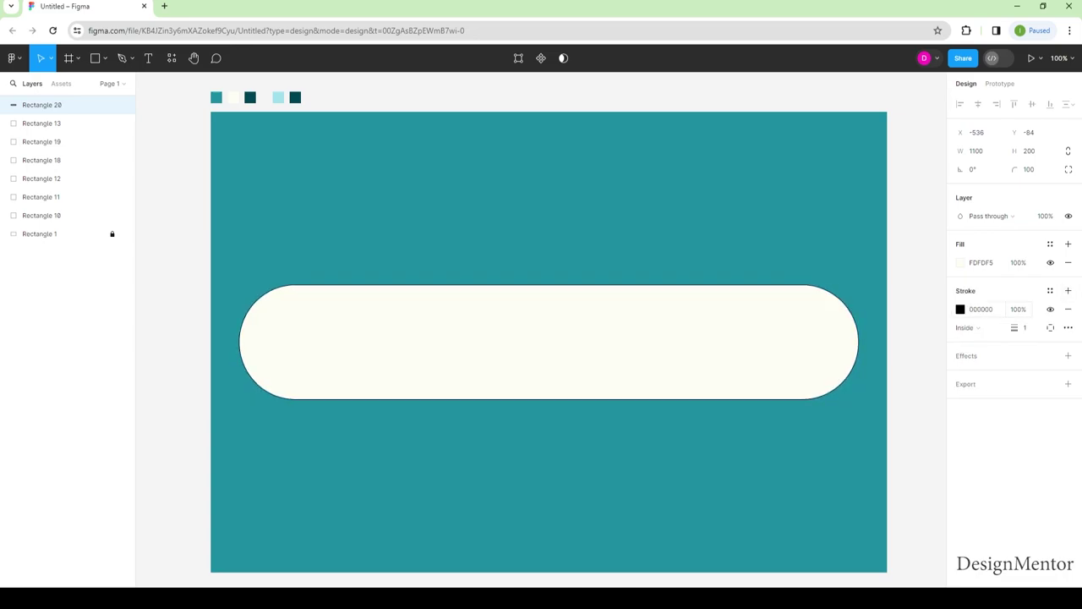
pyautogui.click(42, 178)
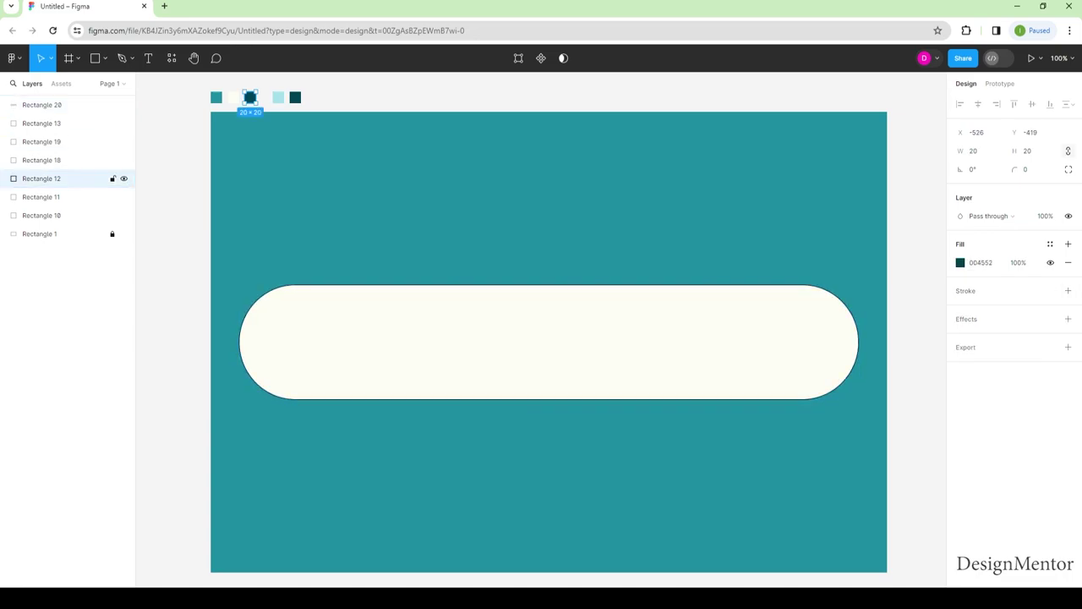
pyautogui.click(980, 262)
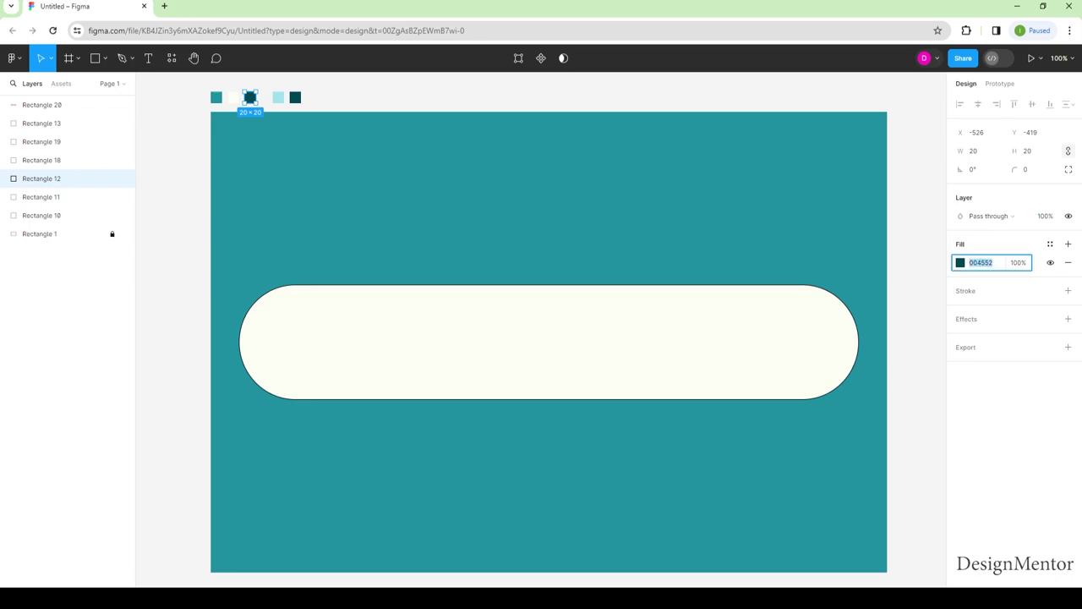
pyautogui.press('Escape')
pyautogui.click(42, 104)
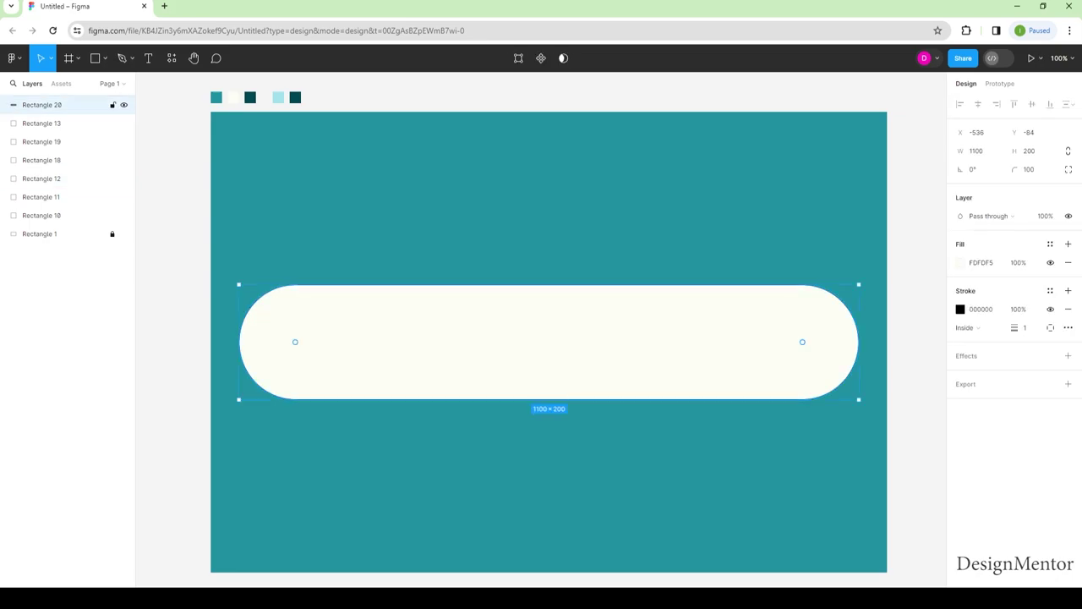
pyautogui.click(980, 309)
pyautogui.hotkey('ctrl', 'a')
pyautogui.write('004552')
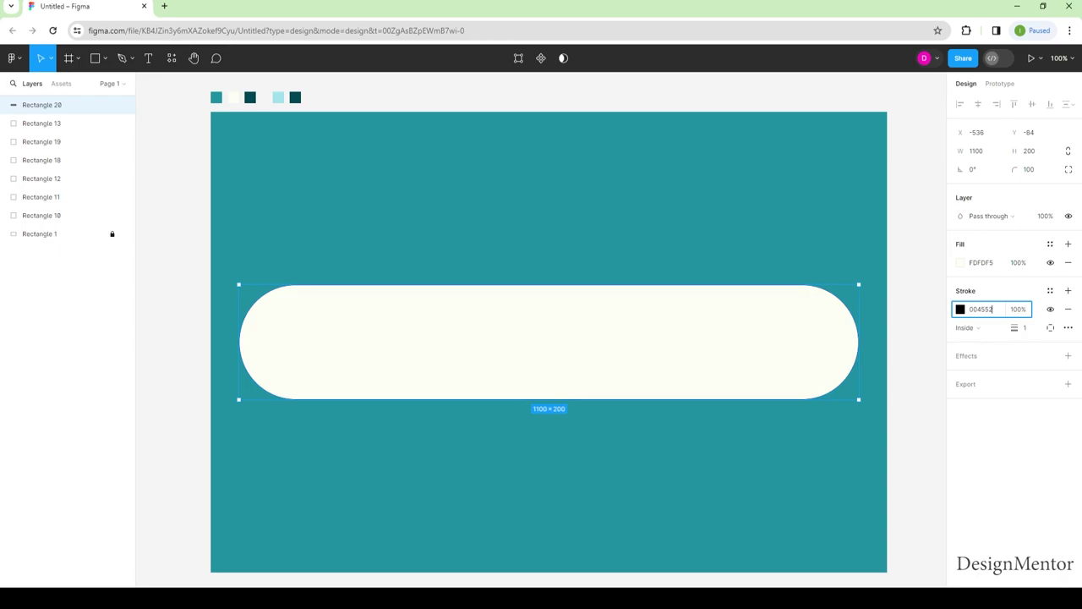
pyautogui.press('Return')
# - Increase the pill's outline weight to make it thicker
pyautogui.click(1025, 327)
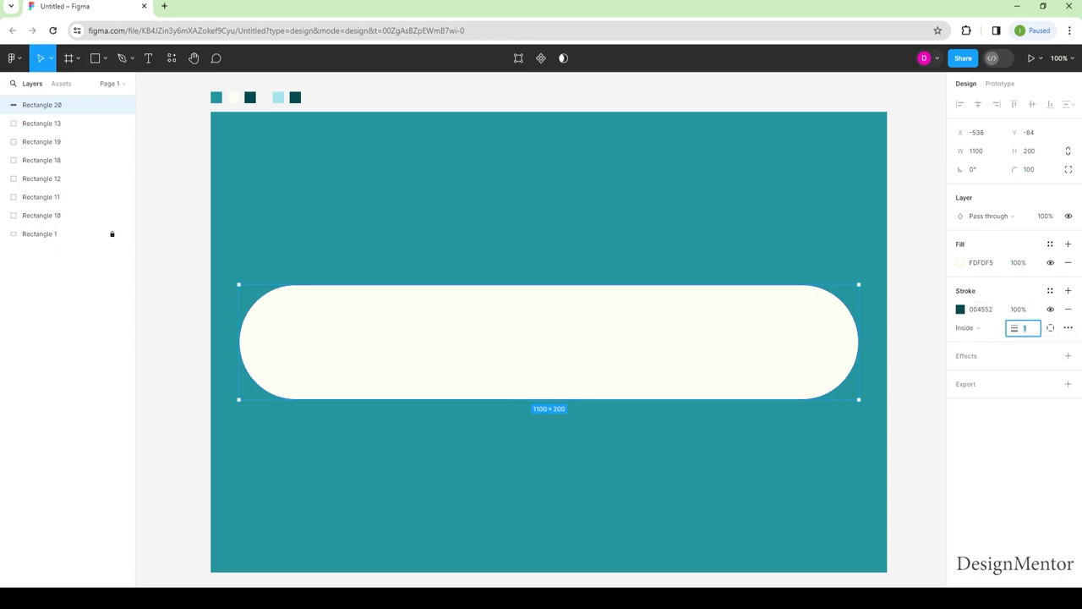
pyautogui.write('4')
pyautogui.press('Return')
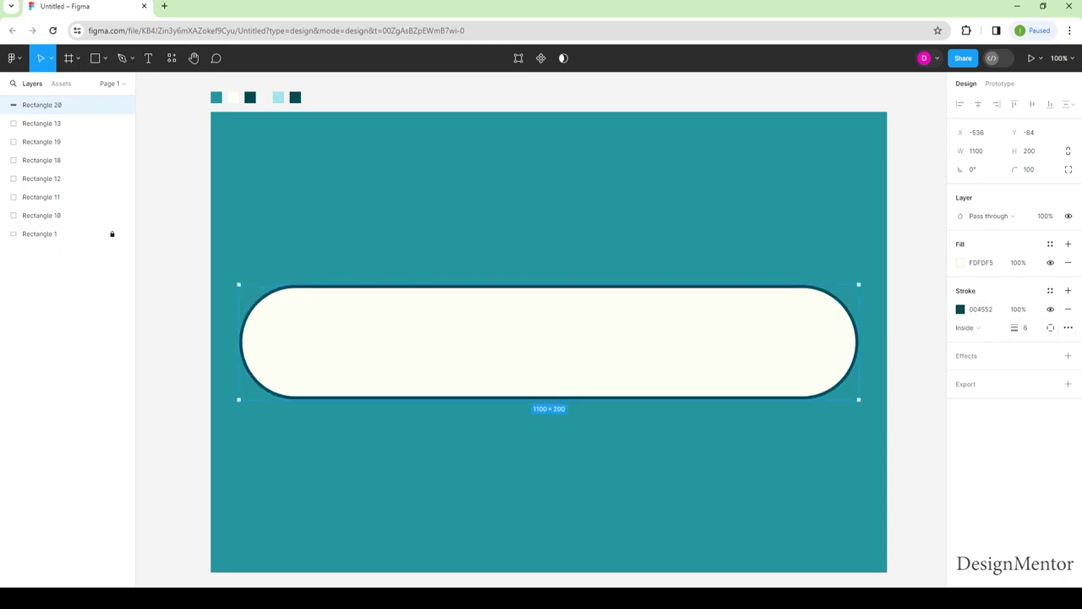
pyautogui.press('Escape')
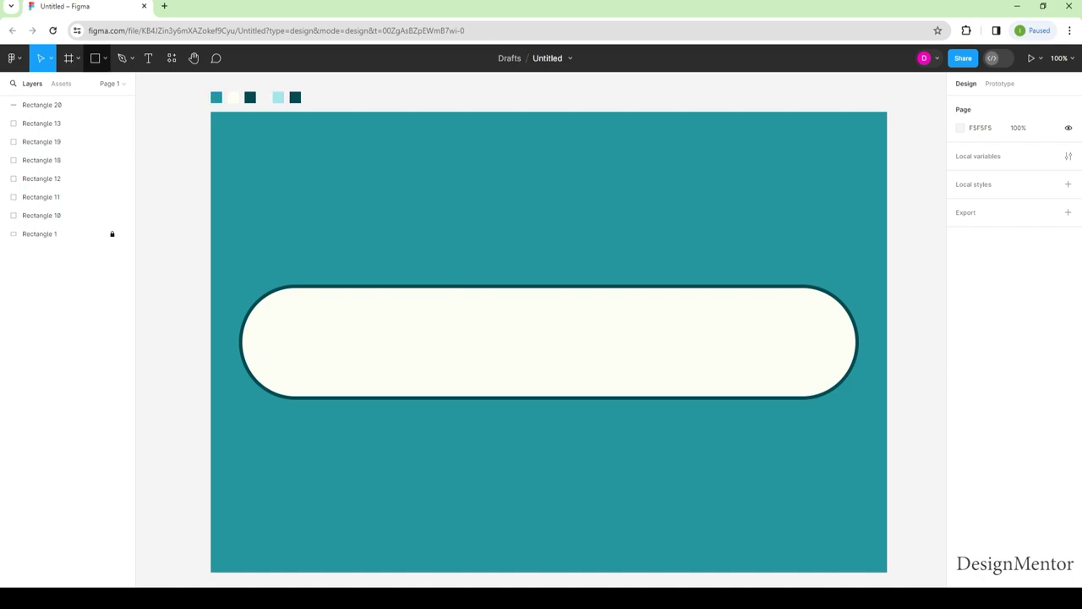
# - Copy and paste the pill, stacking the duplicate directly above the original
pyautogui.click(95, 57)
pyautogui.press('v')
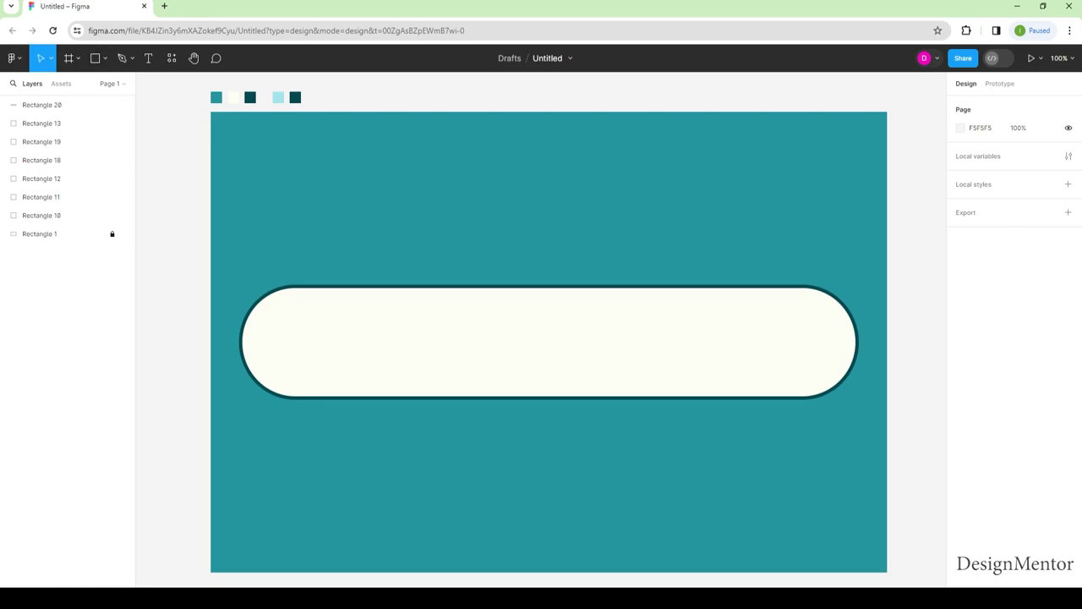
pyautogui.click(42, 104)
pyautogui.rightClick(402, 254)
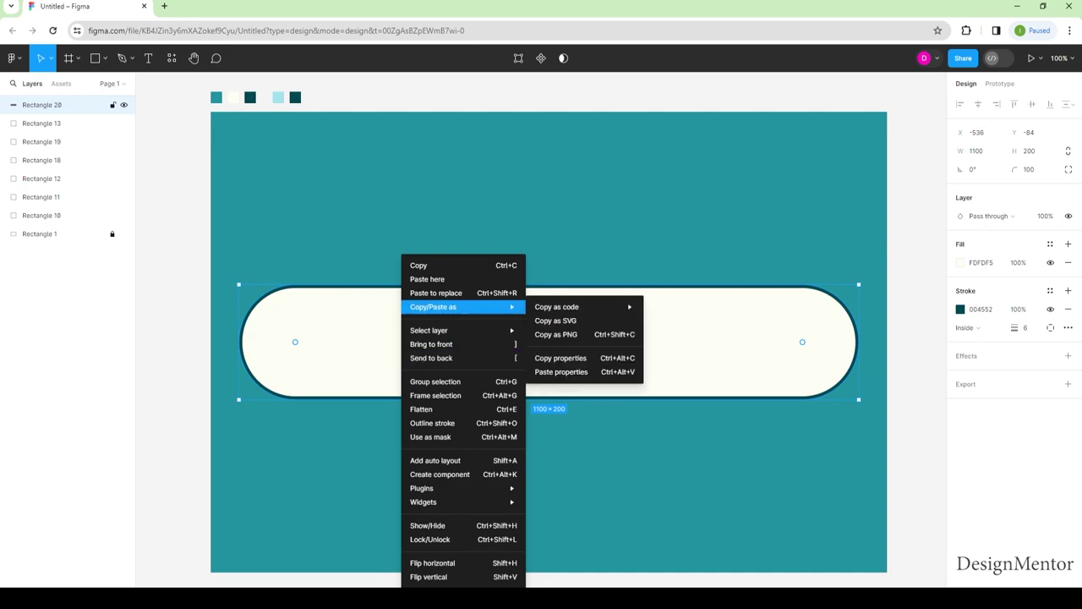
pyautogui.click(418, 265)
pyautogui.rightClick(426, 255)
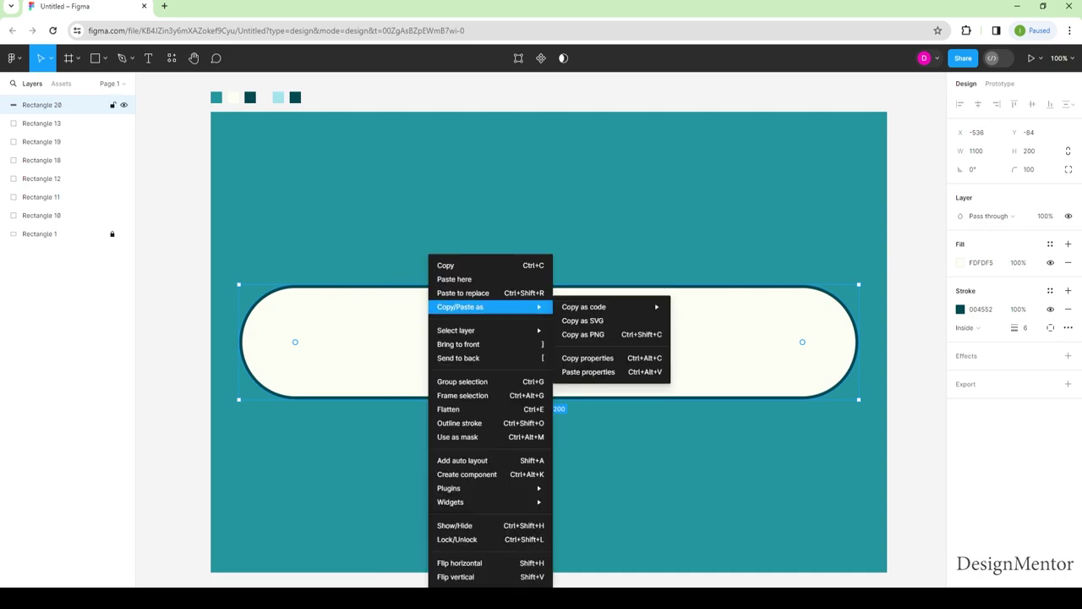
pyautogui.click(457, 280)
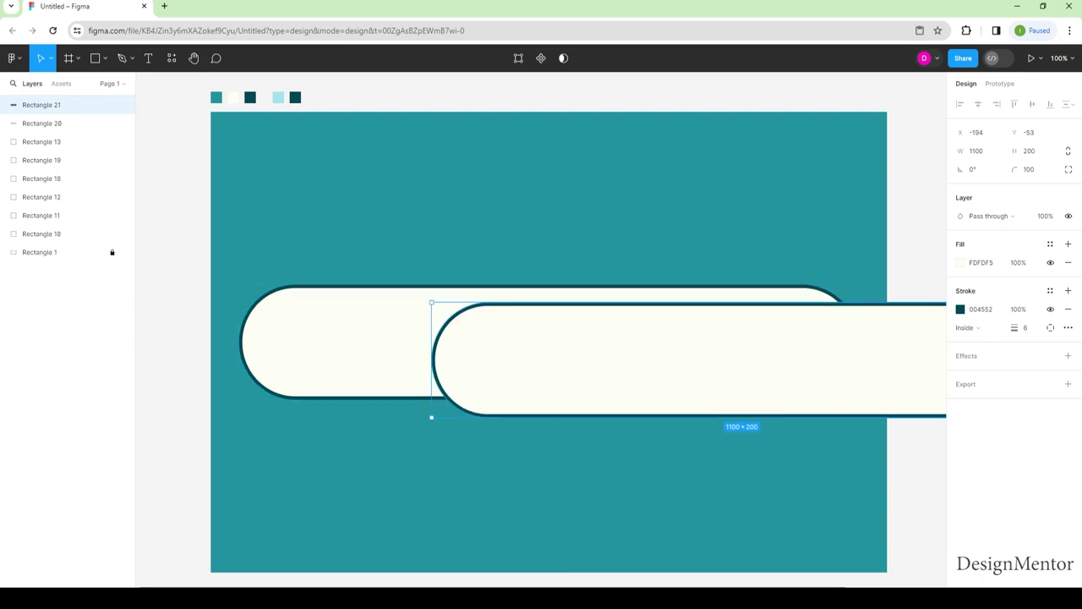
pyautogui.moveTo(487, 358); pyautogui.dragTo(199, 185)
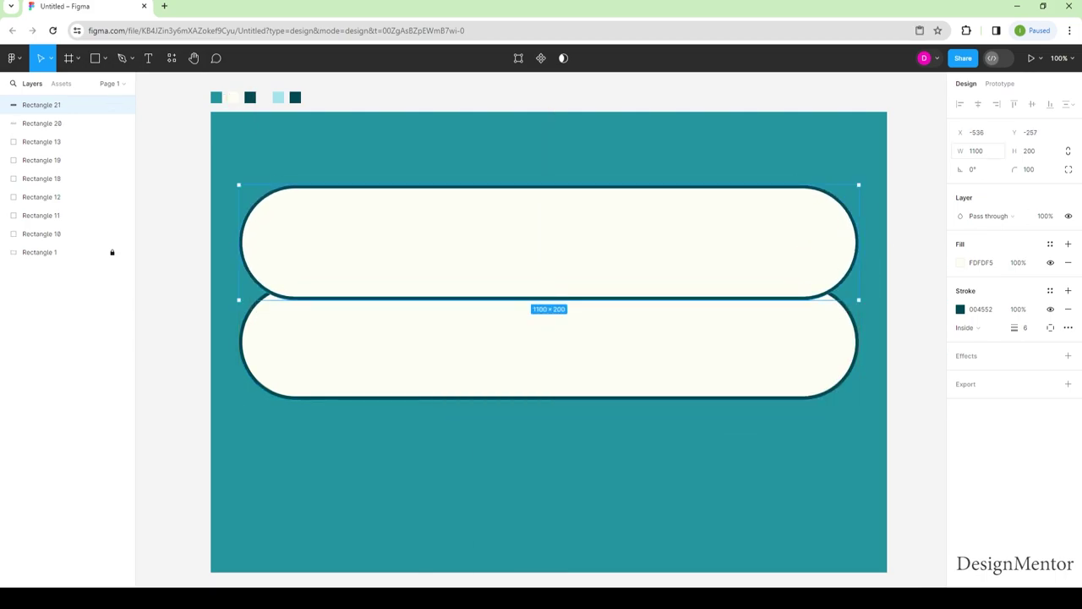
# - Make the copy 366 wide with square right corners and a fully rounded left end
pyautogui.click(977, 150)
pyautogui.write('366')
pyautogui.press('Return')
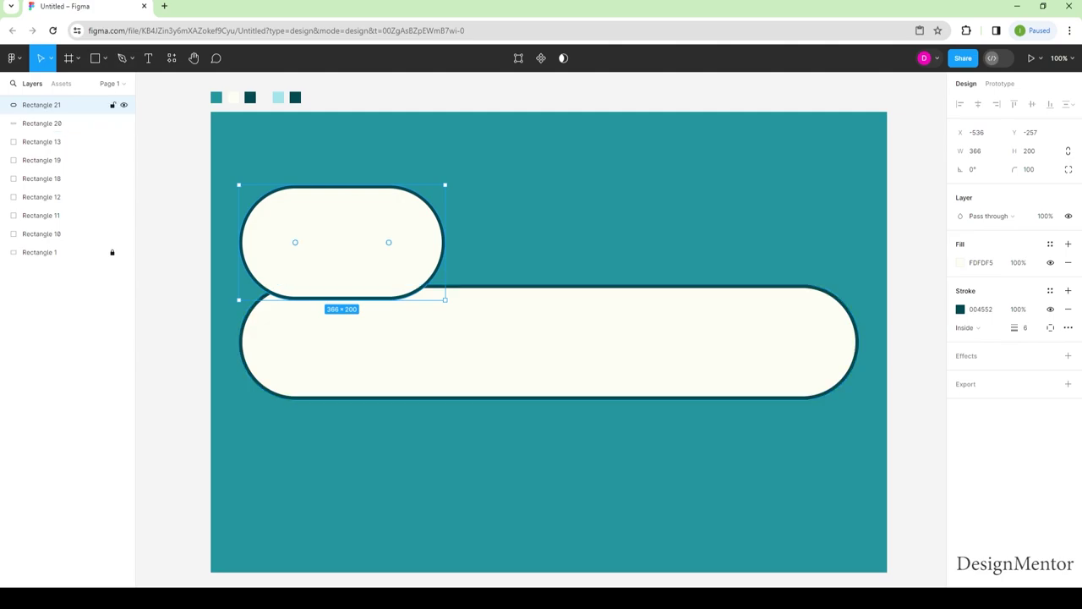
pyautogui.moveTo(388, 243); pyautogui.dragTo(442, 294)
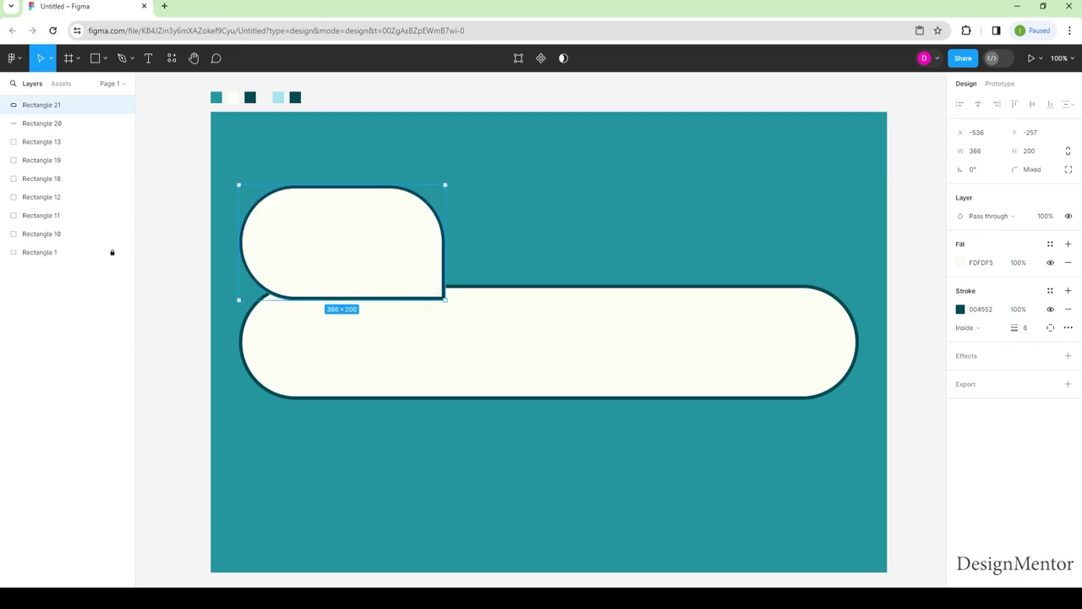
pyautogui.moveTo(388, 242); pyautogui.dragTo(441, 186)
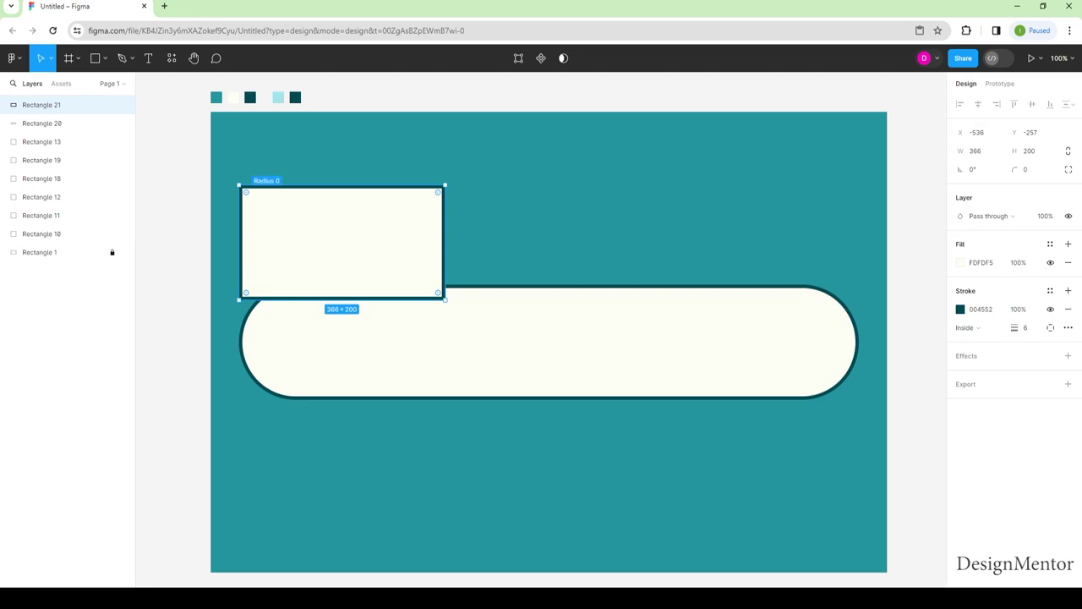
pyautogui.moveTo(245, 192); pyautogui.dragTo(295, 243)
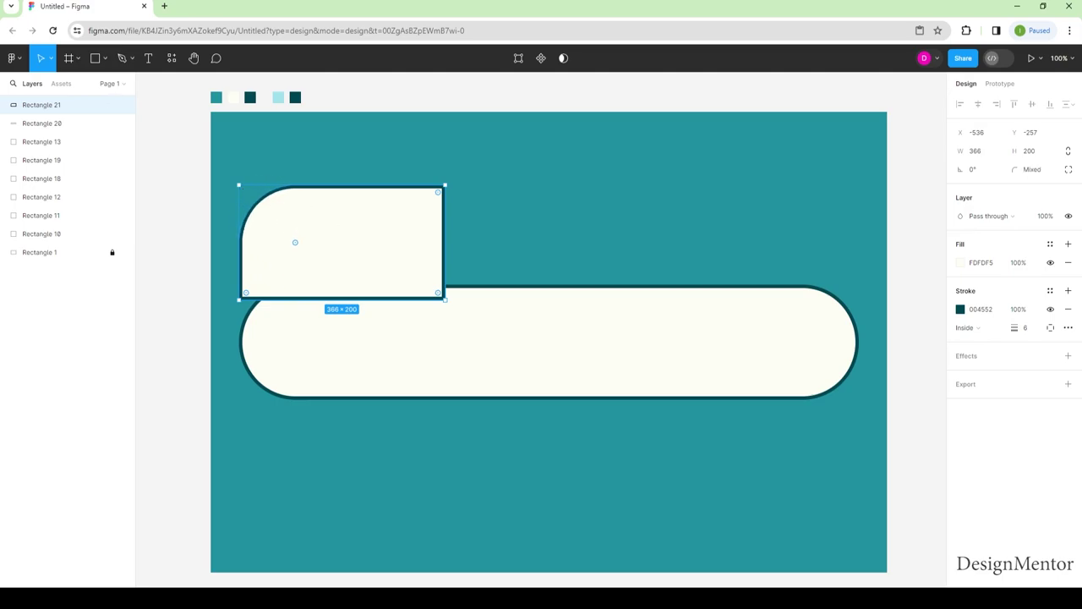
pyautogui.moveTo(246, 292); pyautogui.dragTo(295, 243)
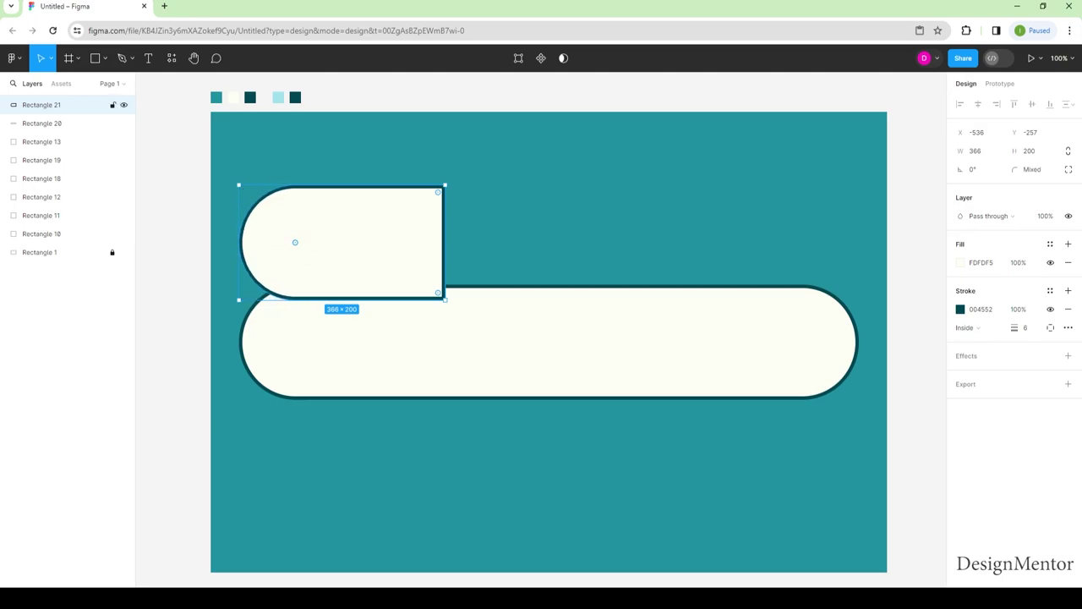
pyautogui.press('Escape')
pyautogui.click(50, 105)
# - Fill the short rounded piece with light blue A0DFEB copied from the swatch
pyautogui.press('Escape')
pyautogui.click(278, 97)
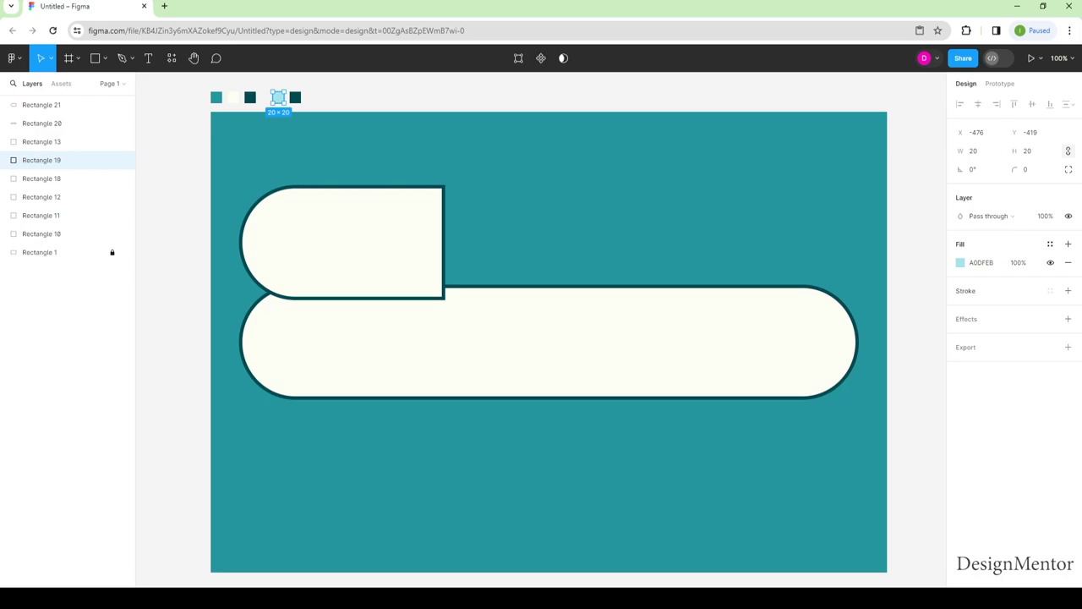
pyautogui.click(980, 262)
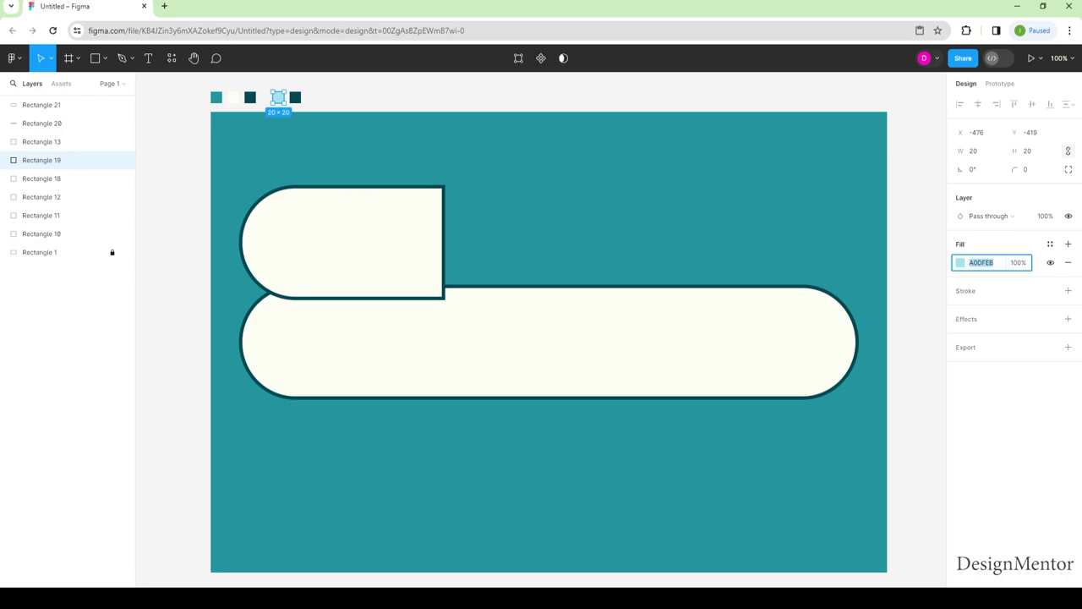
pyautogui.press('Escape')
pyautogui.click(51, 105)
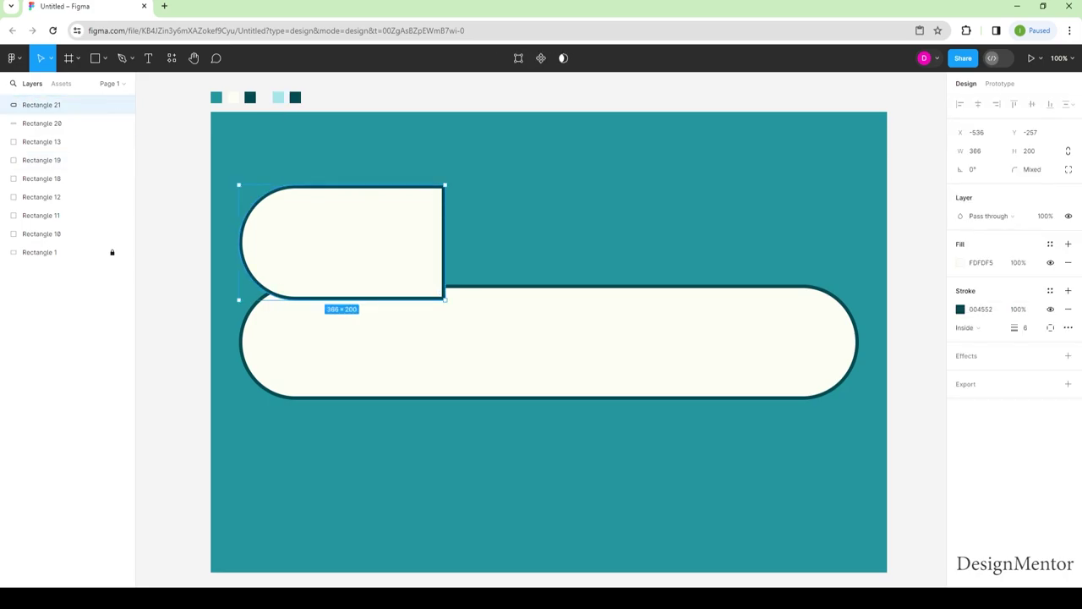
pyautogui.click(980, 309)
pyautogui.hotkey('ctrl', 'v')
pyautogui.press('Return')
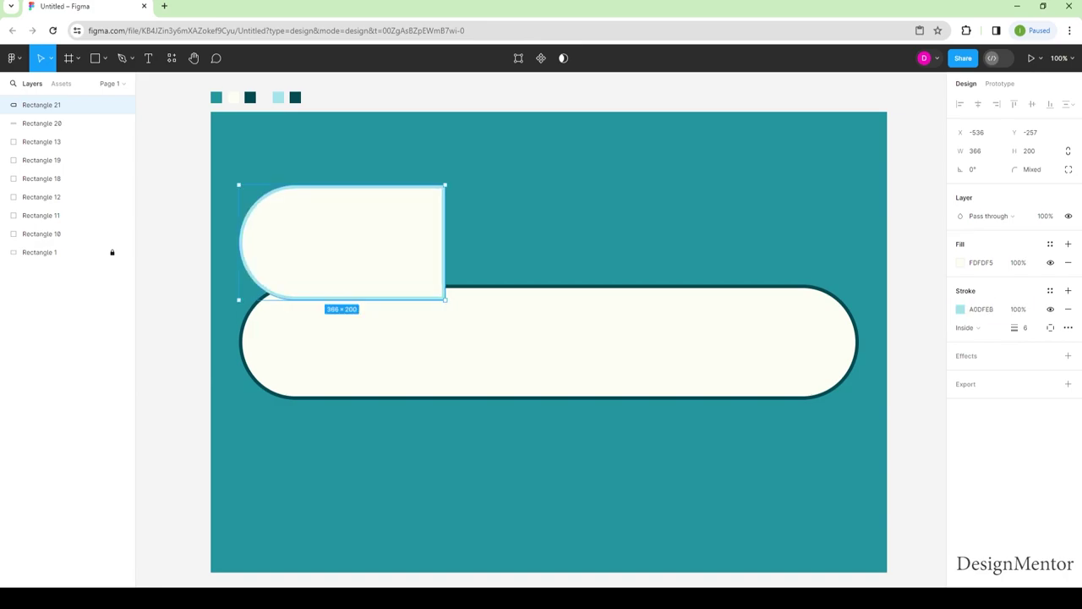
pyautogui.hotkey('ctrl', 'z')
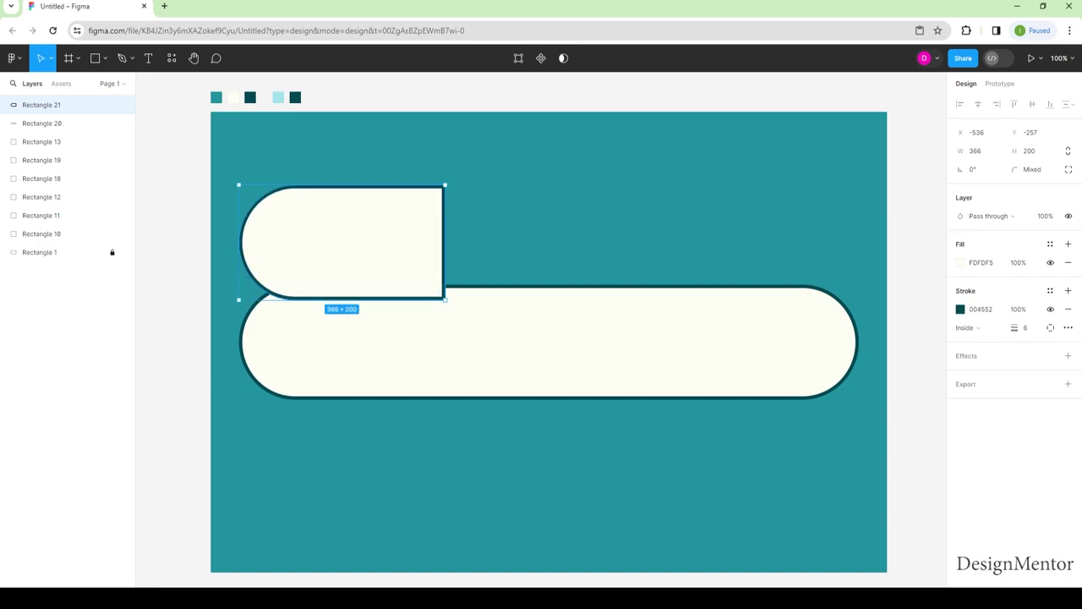
pyautogui.click(980, 262)
pyautogui.hotkey('ctrl', 'v')
pyautogui.press('Return')
pyautogui.press('Escape')
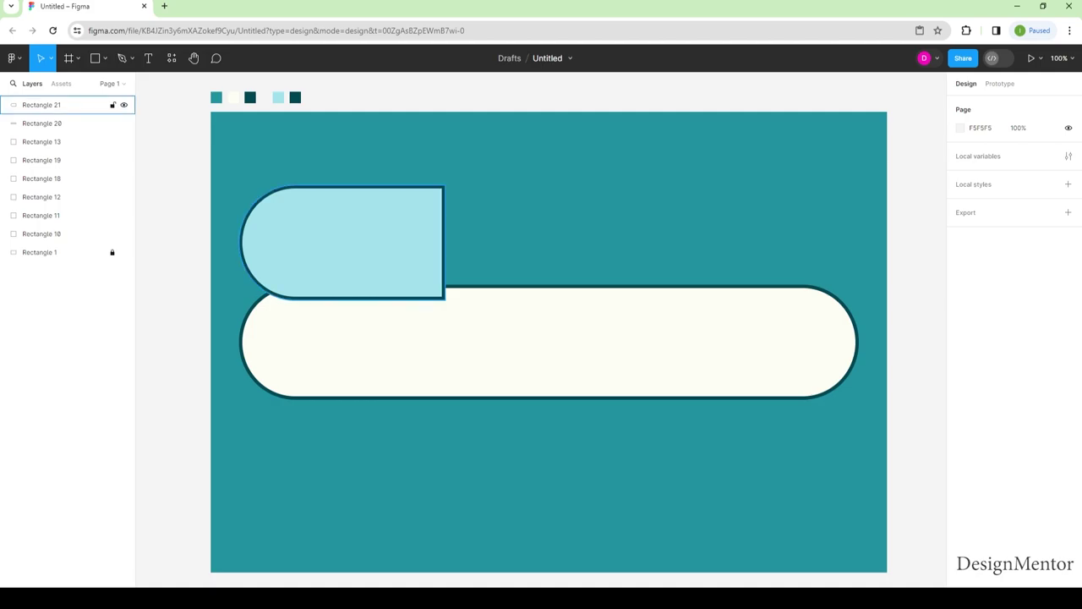
# - Move the light-blue piece down onto the pill's left end
pyautogui.click(50, 104)
pyautogui.hotkey('shift', 'Down')
pyautogui.hotkey('shift', 'Down')
pyautogui.hotkey('shift', 'Down')
pyautogui.hotkey('shift', 'Down')
pyautogui.hotkey('shift', 'Down')
pyautogui.hotkey('shift', 'Down')
pyautogui.hotkey('shift', 'Down')
pyautogui.hotkey('shift', 'Down')
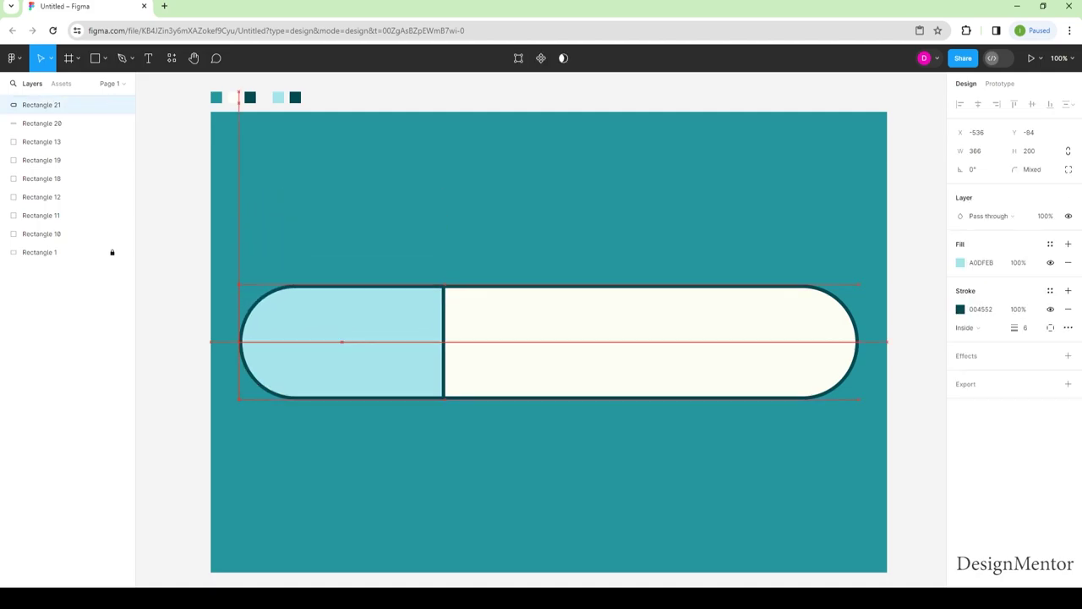
pyautogui.press('Escape')
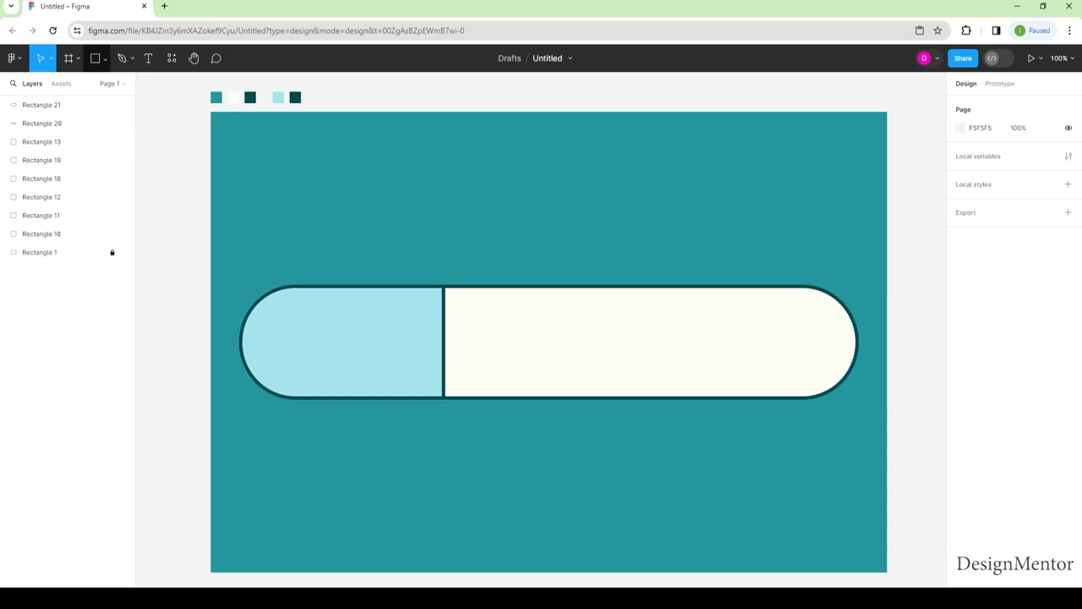
# - Add a size 62 'Songs' label centred in the light-blue segment
pyautogui.click(148, 58)
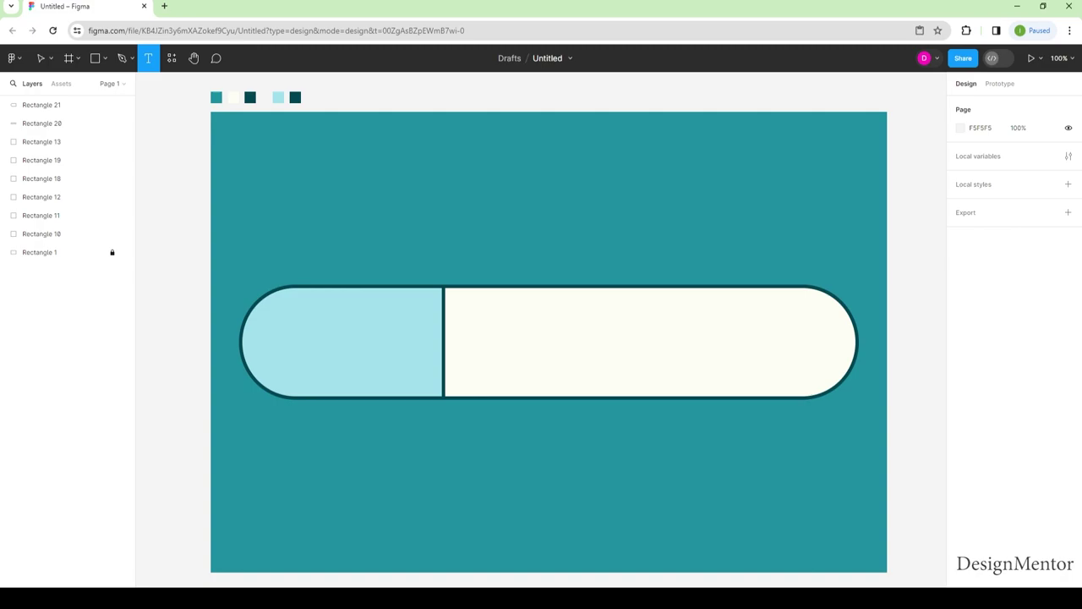
pyautogui.click(325, 341)
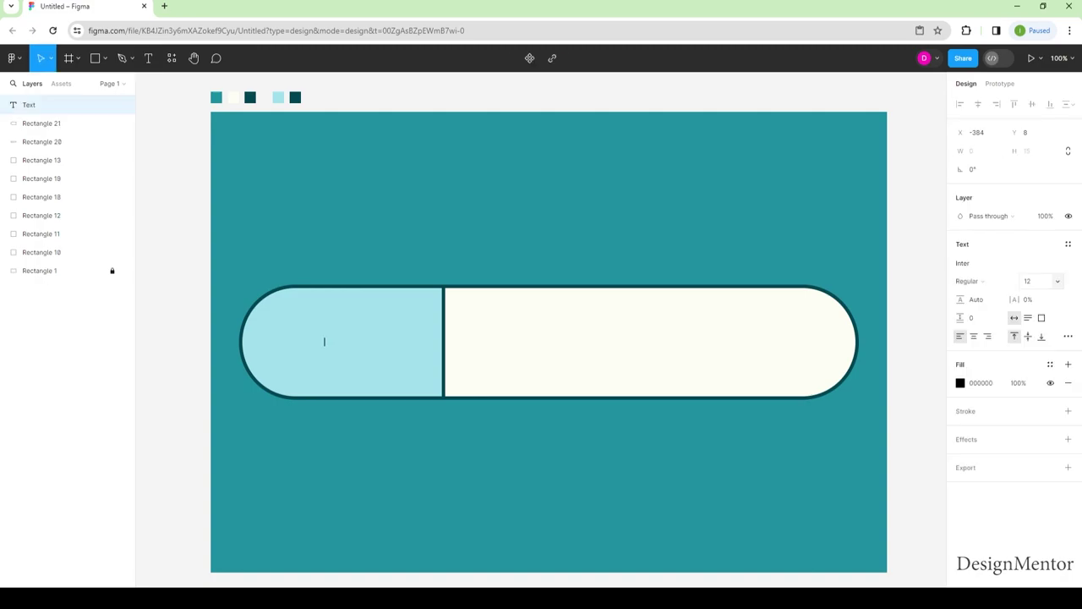
pyautogui.click(1033, 280)
pyautogui.write('62')
pyautogui.press('Return')
pyautogui.write('S')
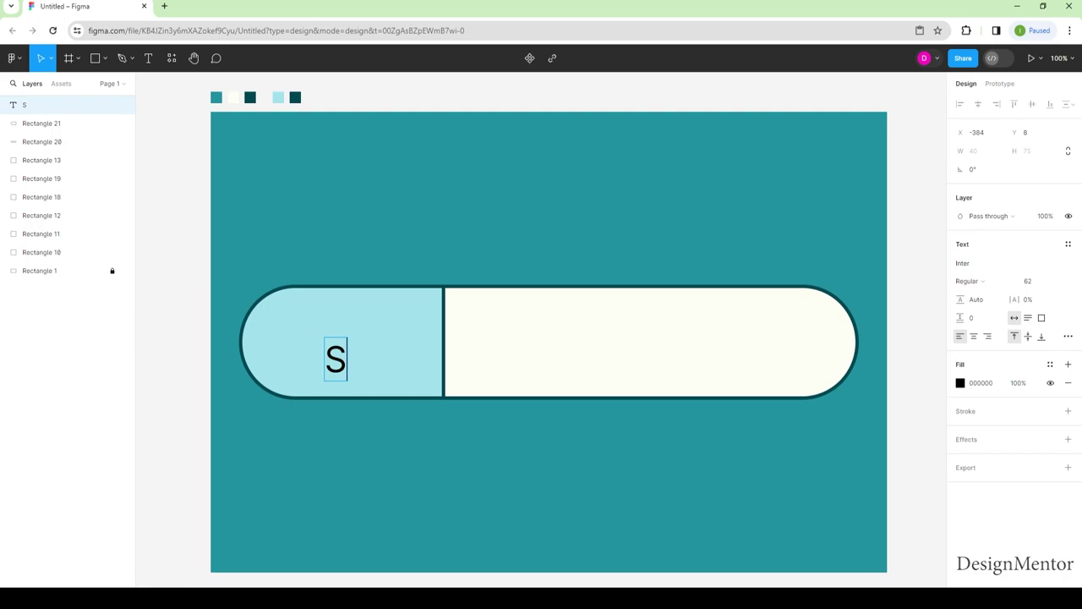
pyautogui.write('ongs')
pyautogui.press('Escape')
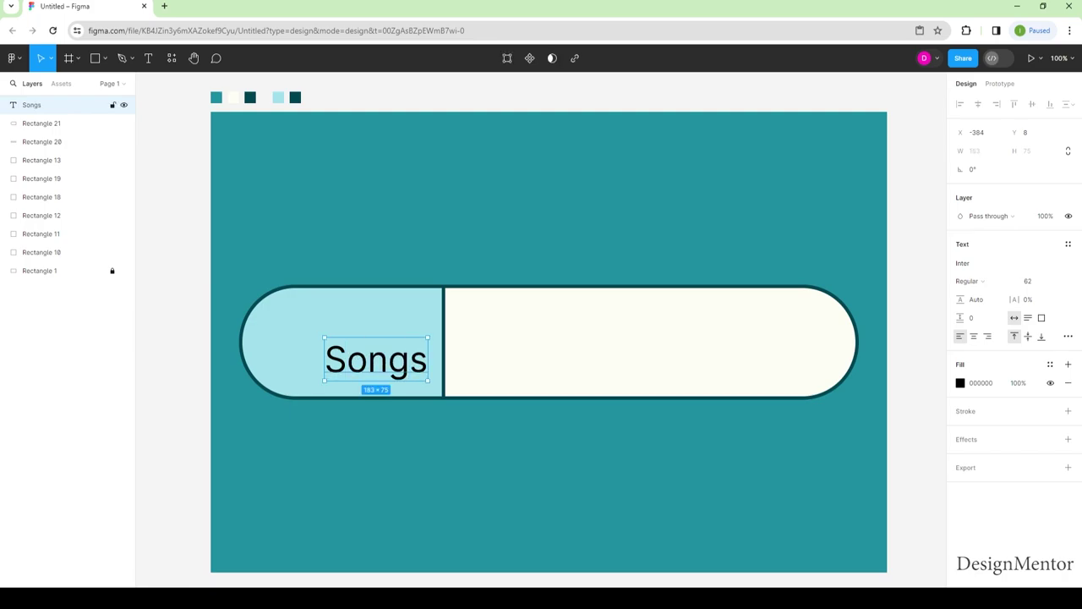
pyautogui.moveTo(376, 359)
pyautogui.mouseDown()
pyautogui.moveTo(333, 333)
pyautogui.moveTo(295, 353)
pyautogui.mouseUp()
pyautogui.press('Escape')
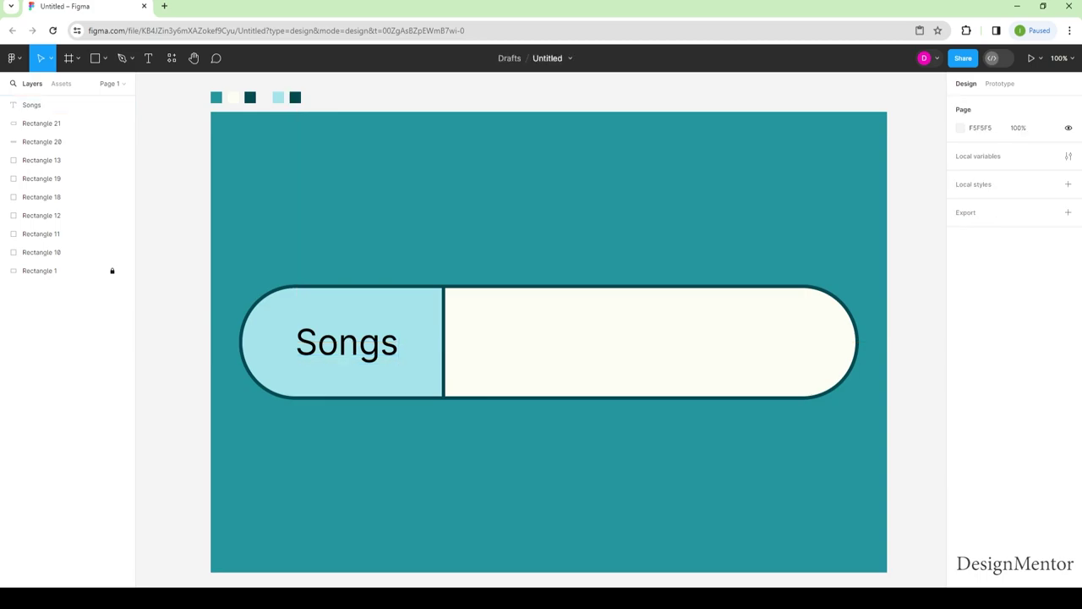
# - Colour the Songs text dark teal 004552
pyautogui.click(51, 105)
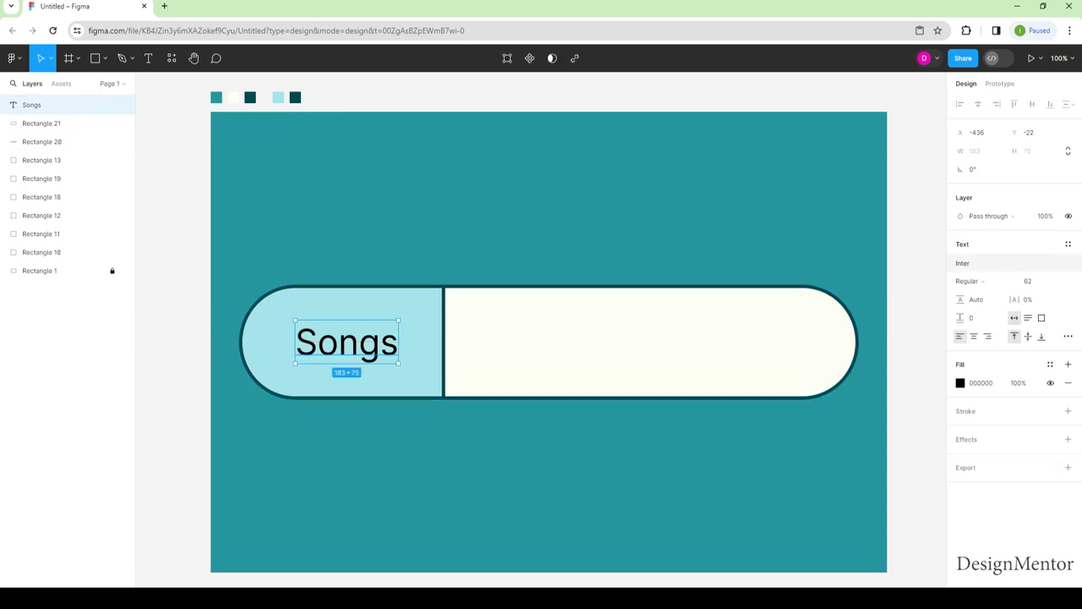
pyautogui.press('Escape')
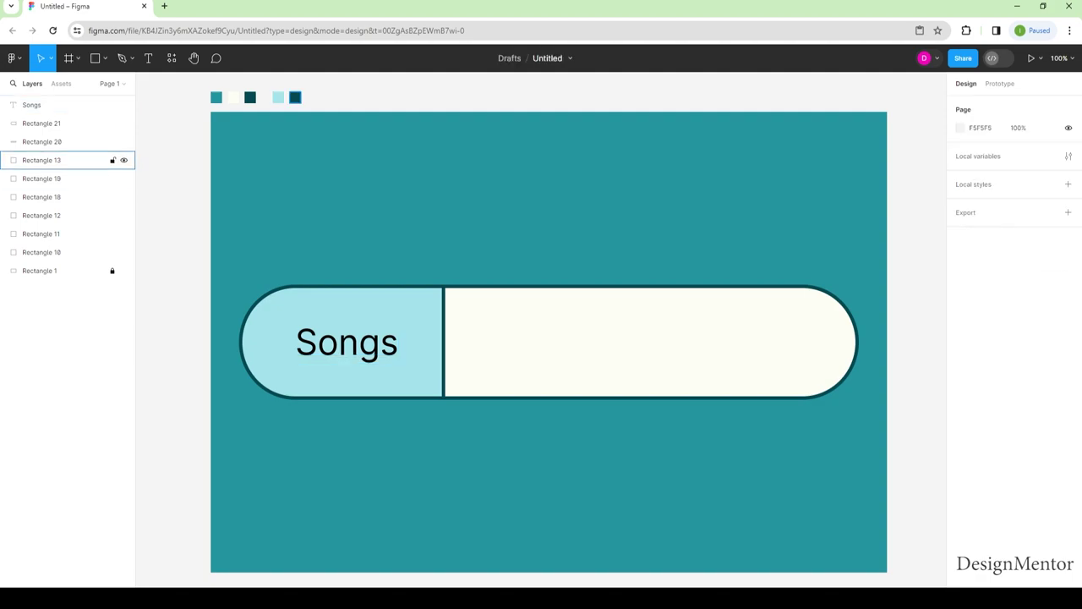
pyautogui.click(295, 97)
pyautogui.click(980, 262)
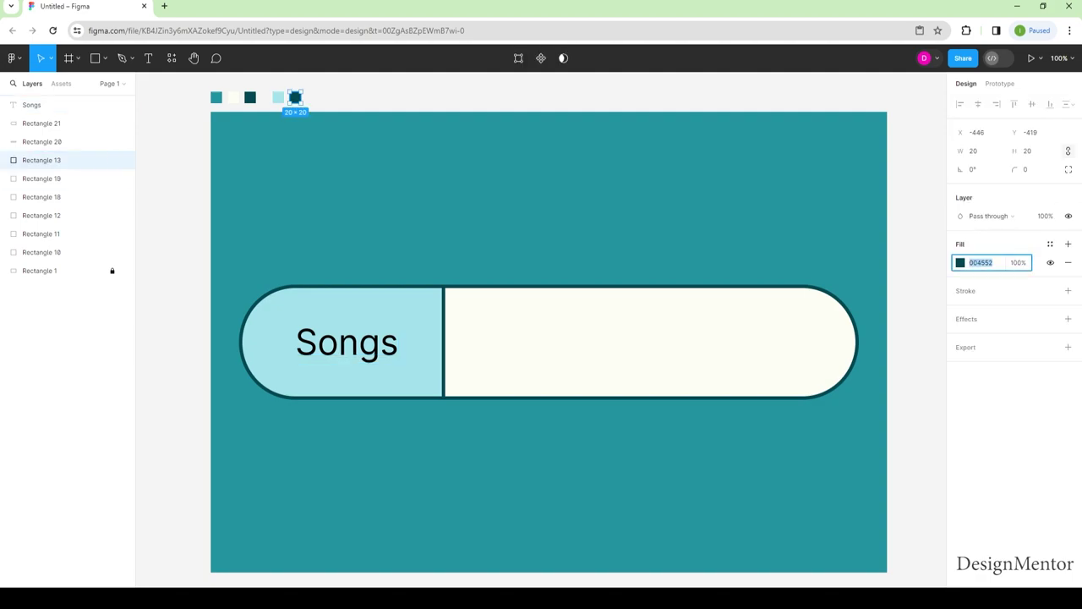
pyautogui.press('Escape')
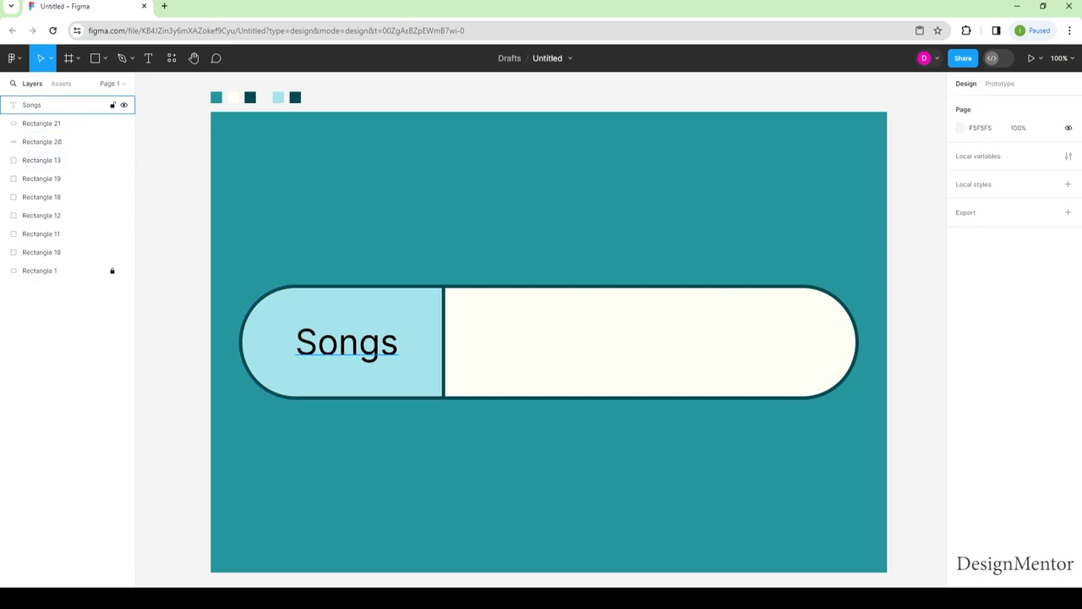
pyautogui.click(51, 104)
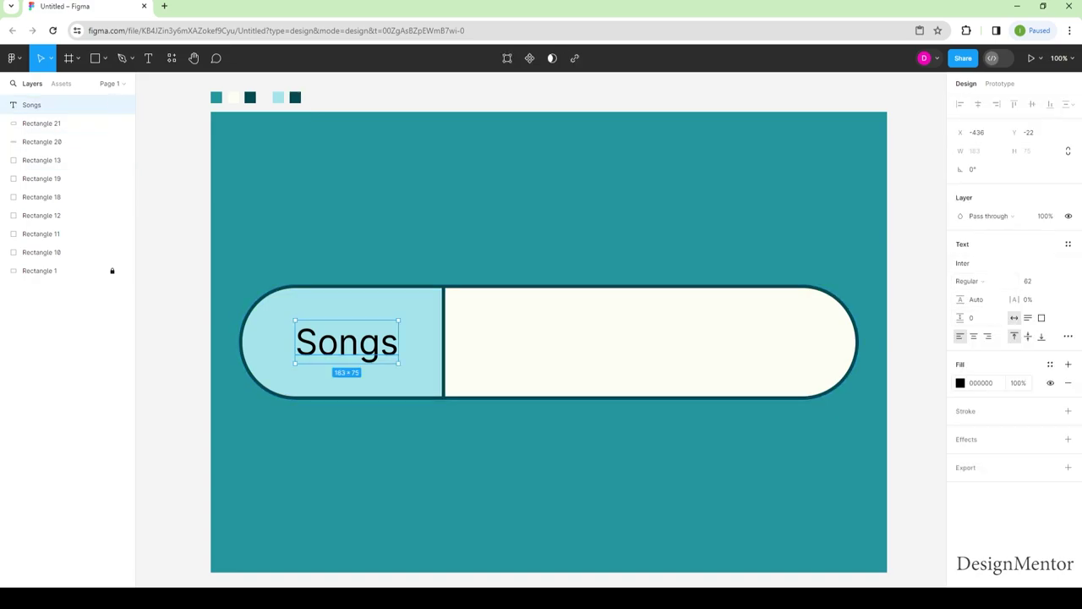
pyautogui.click(981, 382)
pyautogui.write('004552')
pyautogui.press('Return')
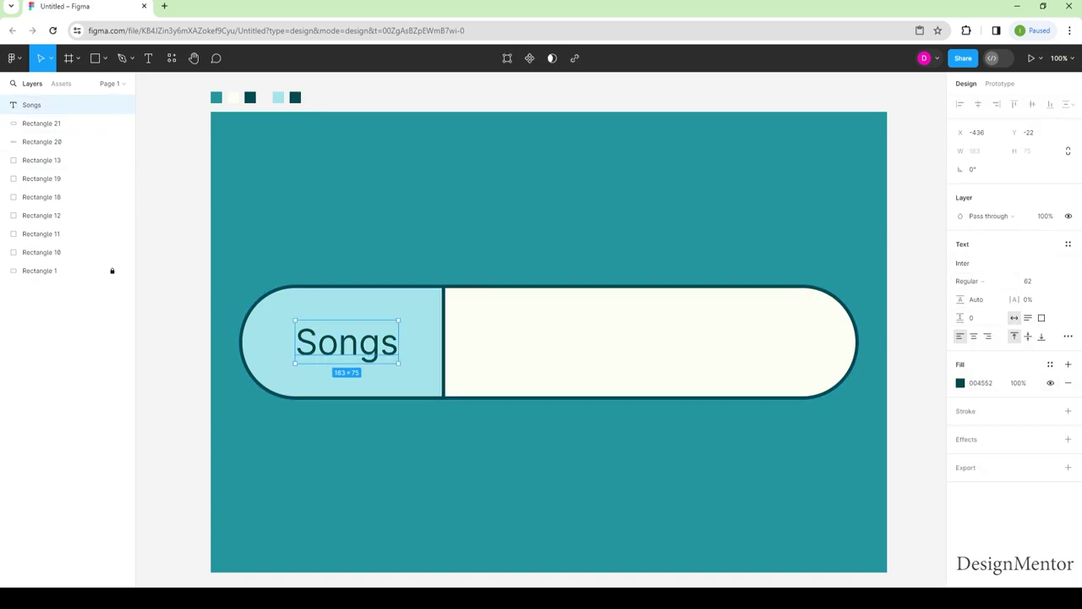
pyautogui.press('Escape')
# - Duplicate Songs, shift the copy into the pill's right half, and rename it 'Albums'
pyautogui.click(51, 105)
pyautogui.hotkey('ctrl', 'd')
pyautogui.hotkey('shift', 'Right')
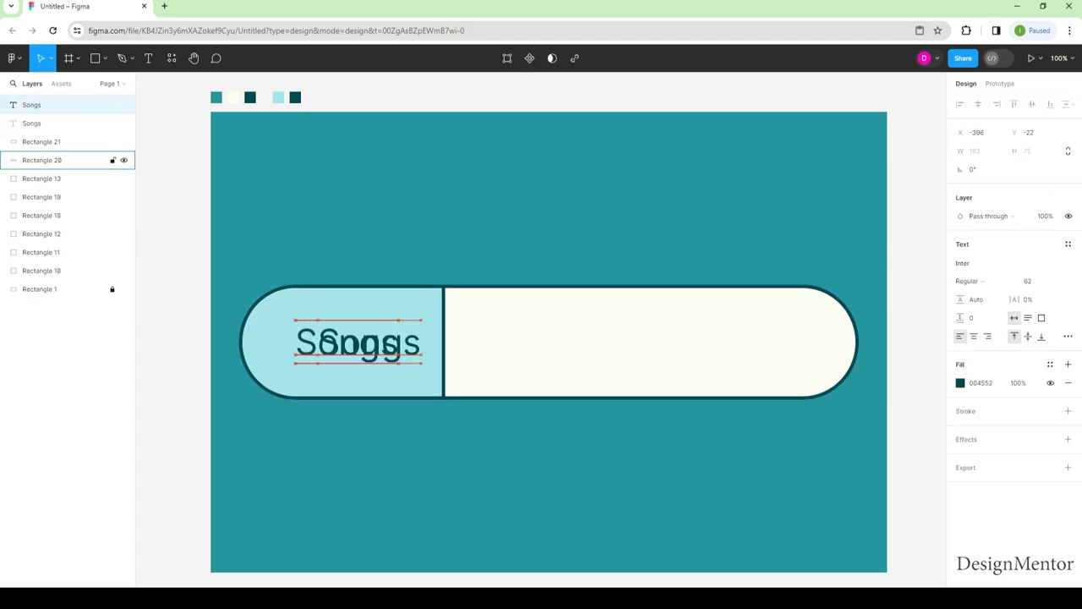
pyautogui.hotkey('shift', 'Right')
pyautogui.hotkey('shift', 'Right')
pyautogui.hotkey('shift', 'Right')
pyautogui.hotkey('shift', 'Right')
pyautogui.hotkey('shift', 'Right')
pyautogui.hotkey('shift', 'Right')
pyautogui.hotkey('shift', 'Right')
pyautogui.hotkey('shift', 'Right')
pyautogui.hotkey('shift', 'Right')
pyautogui.hotkey('shift', 'Right')
pyautogui.hotkey('shift', 'Right')
pyautogui.hotkey('shift', 'Right')
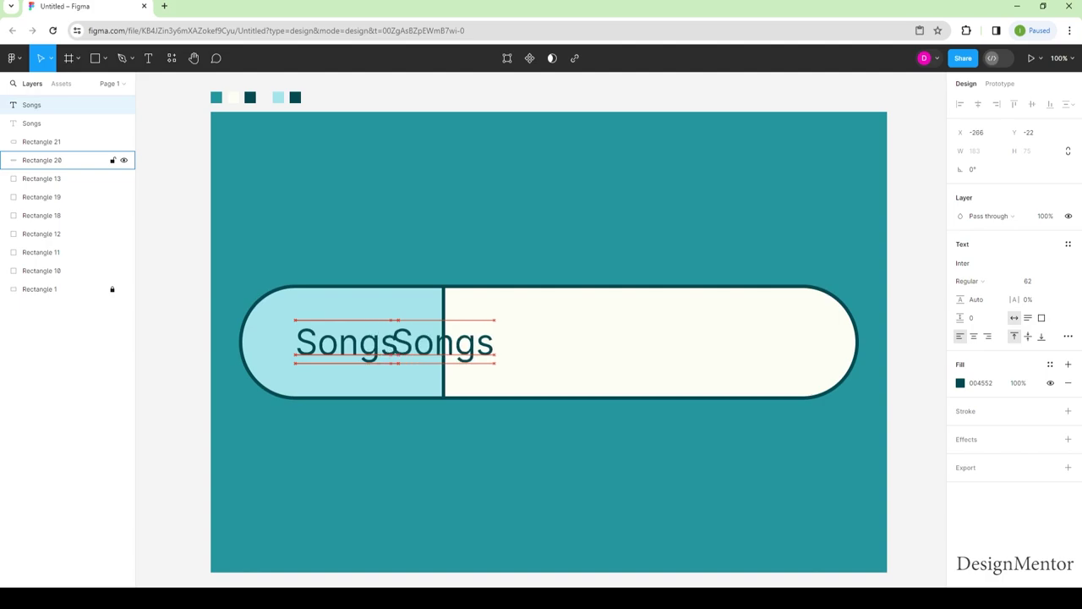
pyautogui.hotkey('shift', 'Right')
pyautogui.hotkey('shift', 'Right')
pyautogui.hotkey('shift', 'Right')
pyautogui.hotkey('shift', 'Right')
pyautogui.hotkey('shift', 'Right')
pyautogui.hotkey('shift', 'Right')
pyautogui.hotkey('shift', 'Right')
pyautogui.hotkey('shift', 'Right')
pyautogui.hotkey('shift', 'Right')
pyautogui.hotkey('shift', 'Right')
pyautogui.hotkey('shift', 'Right')
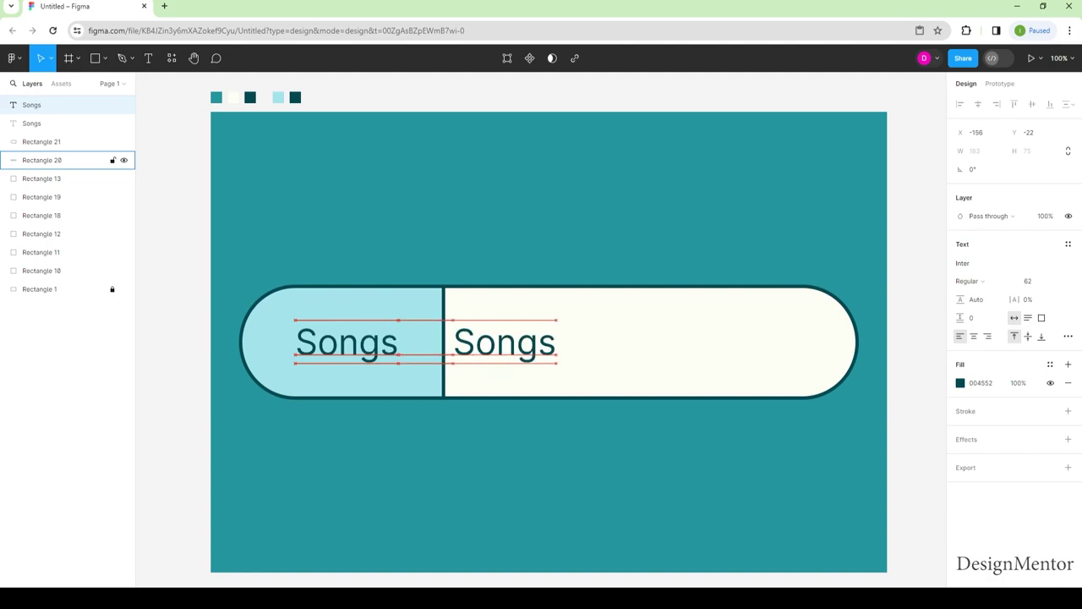
pyautogui.hotkey('shift', 'Right')
pyautogui.hotkey('shift', 'Right')
pyautogui.hotkey('shift', 'Right')
pyautogui.hotkey('shift', 'Right')
pyautogui.hotkey('shift', 'Right')
pyautogui.hotkey('shift', 'Right')
pyautogui.hotkey('shift', 'Right')
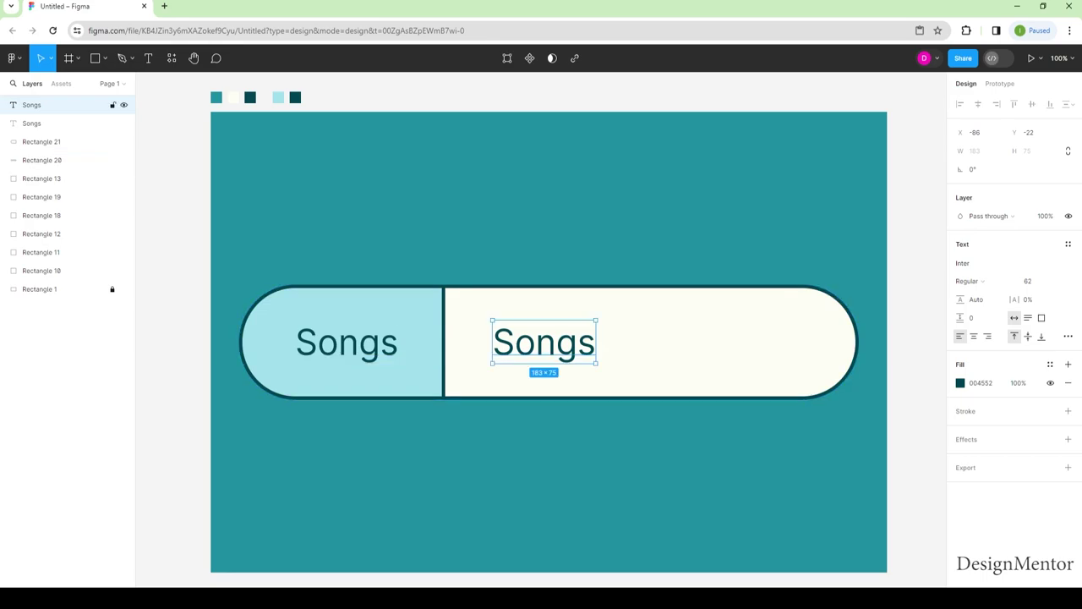
pyautogui.press('Return')
pyautogui.write('Albu')
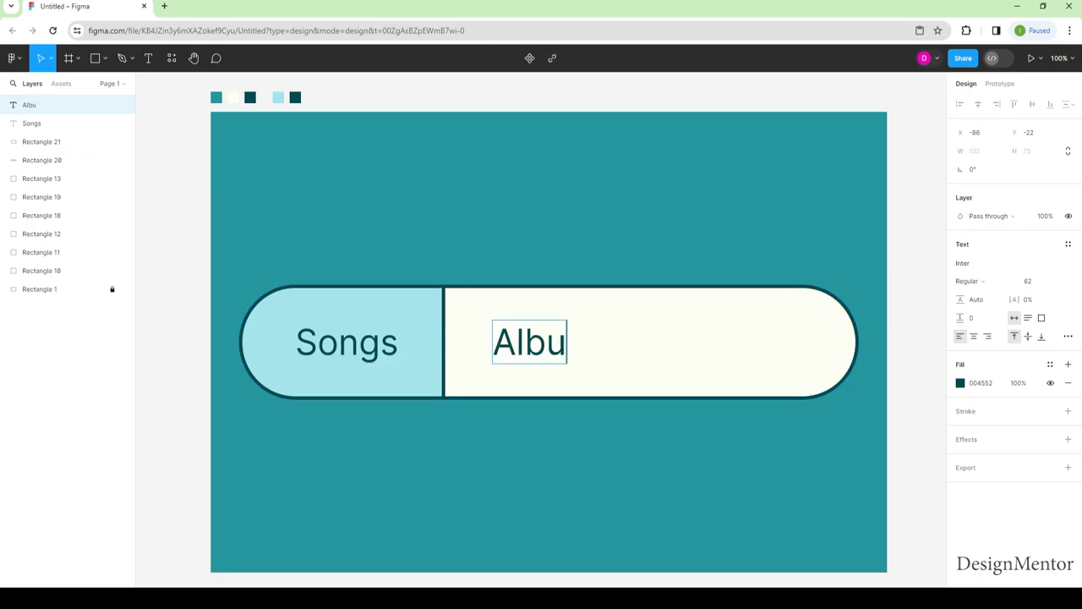
pyautogui.write('ms')
pyautogui.press('Escape')
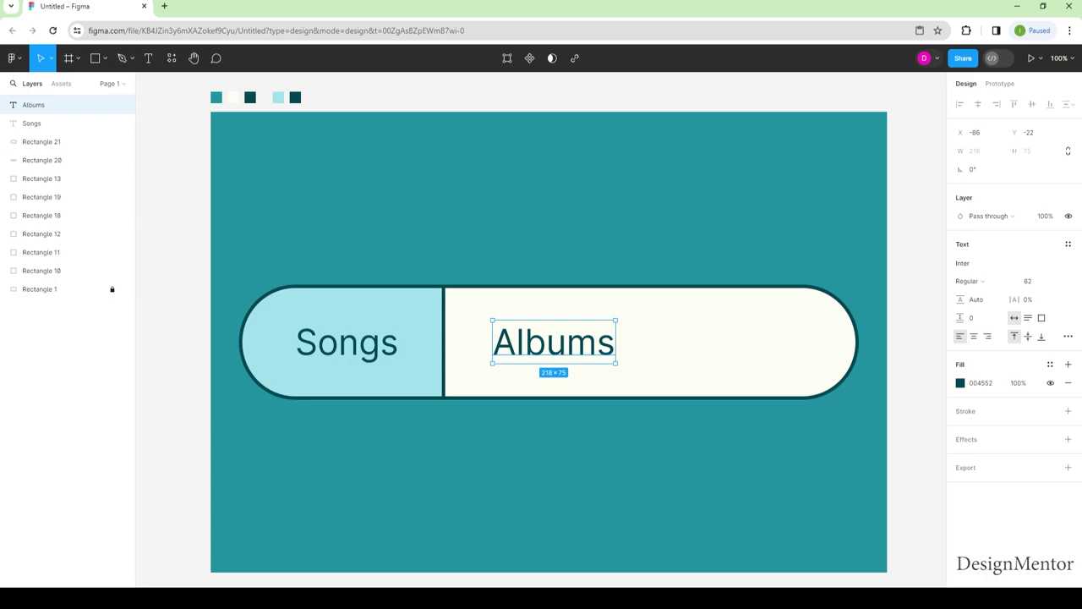
pyautogui.press('Escape')
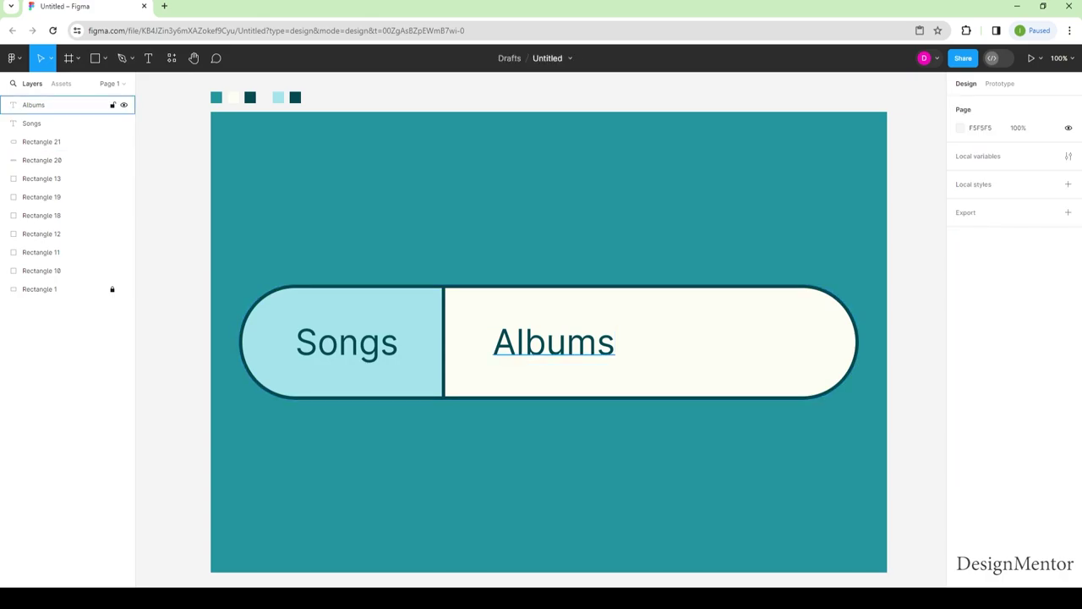
# - Duplicate the Albums label and nudge the copy further right
pyautogui.click(59, 105)
pyautogui.hotkey('ctrl', 'd')
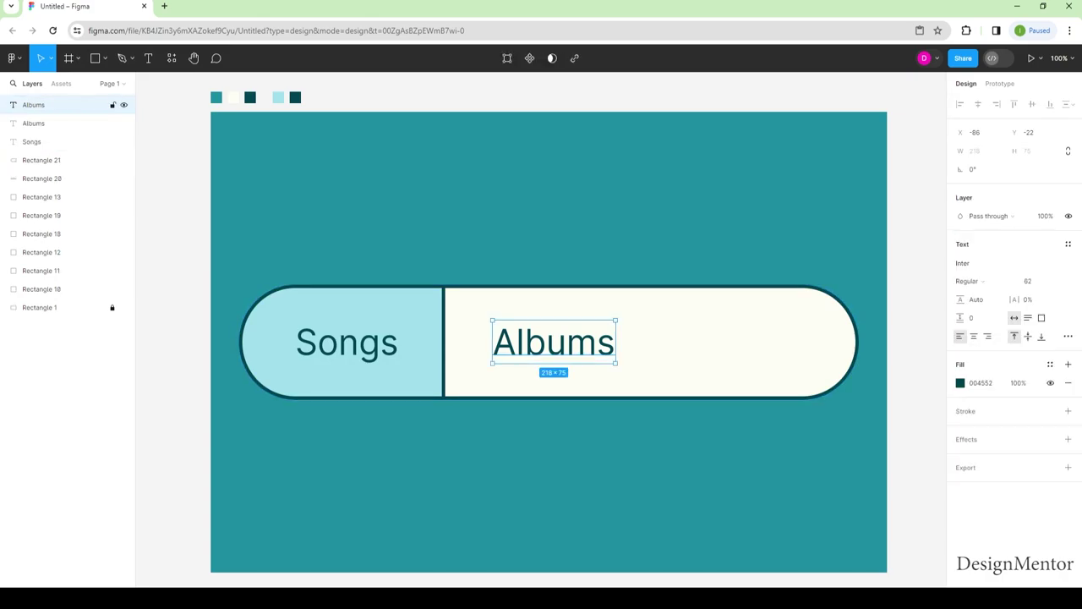
pyautogui.hotkey('shift', 'Right')
pyautogui.hotkey('shift', 'Right')
pyautogui.hotkey('shift', 'Right')
pyautogui.hotkey('shift', 'Right')
pyautogui.hotkey('shift', 'Right')
pyautogui.hotkey('shift', 'Right')
pyautogui.hotkey('shift', 'Right')
pyautogui.hotkey('shift', 'Right')
pyautogui.hotkey('shift', 'Right')
pyautogui.hotkey('shift', 'Right')
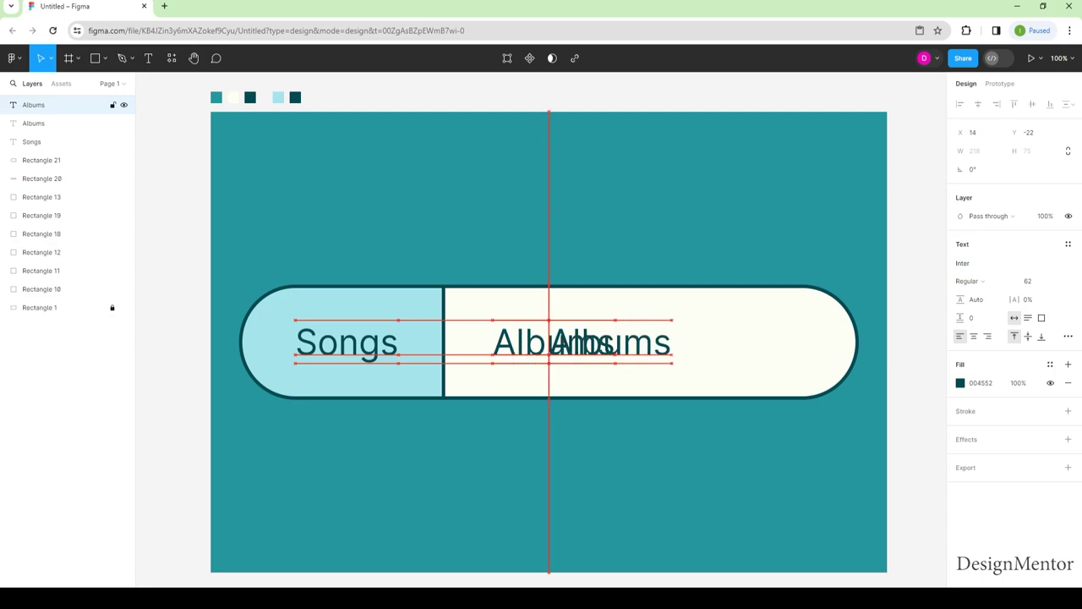
pyautogui.hotkey('shift', 'Right')
pyautogui.hotkey('shift', 'Right')
pyautogui.hotkey('shift', 'Right')
pyautogui.hotkey('shift', 'Right')
pyautogui.hotkey('shift', 'Right')
pyautogui.hotkey('shift', 'Right')
pyautogui.hotkey('shift', 'Right')
pyautogui.hotkey('shift', 'Right')
pyautogui.hotkey('shift', 'Right')
pyautogui.hotkey('shift', 'Right')
pyautogui.hotkey('shift', 'Right')
pyautogui.hotkey('shift', 'Right')
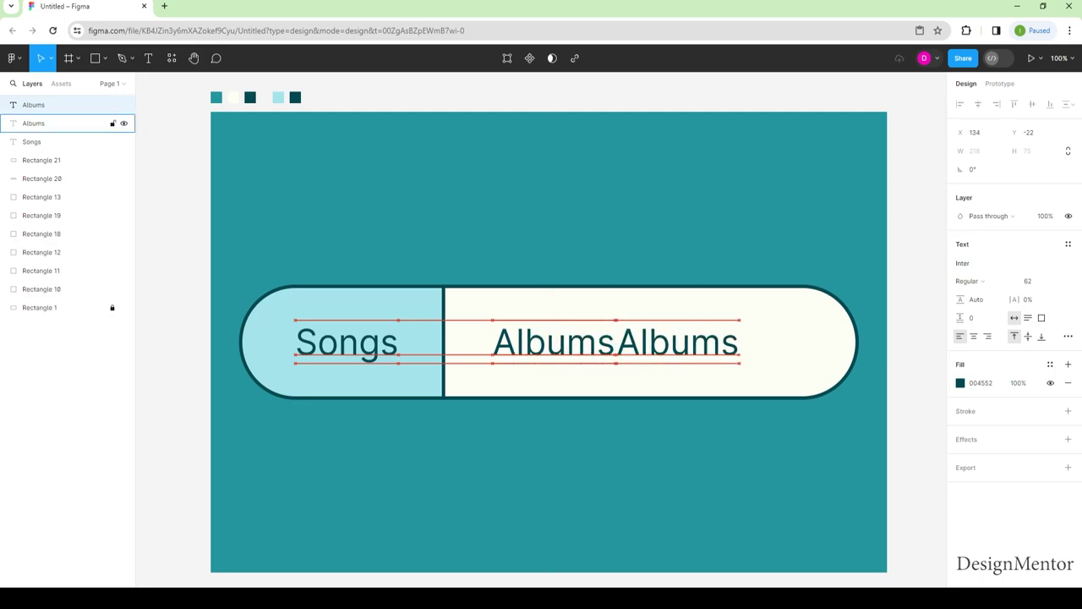
pyautogui.hotkey('shift', 'Right')
pyautogui.hotkey('shift', 'Right')
pyautogui.hotkey('shift', 'Right')
pyautogui.hotkey('shift', 'Right')
pyautogui.hotkey('shift', 'Right')
pyautogui.hotkey('shift', 'Right')
pyautogui.hotkey('shift', 'Right')
pyautogui.hotkey('shift', 'Right')
pyautogui.hotkey('shift', 'Right')
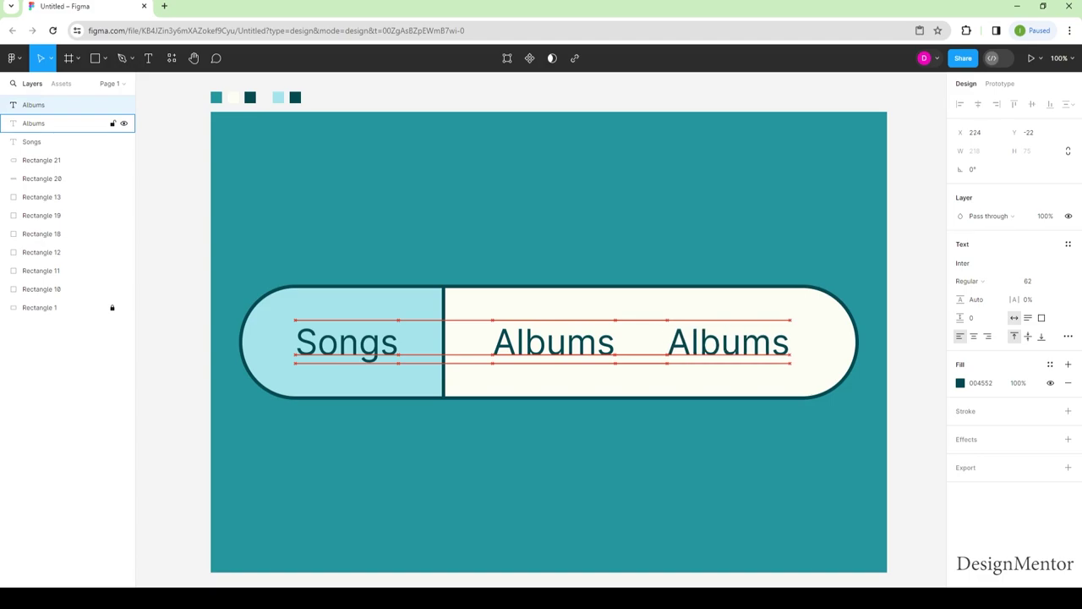
pyautogui.hotkey('shift', 'Right')
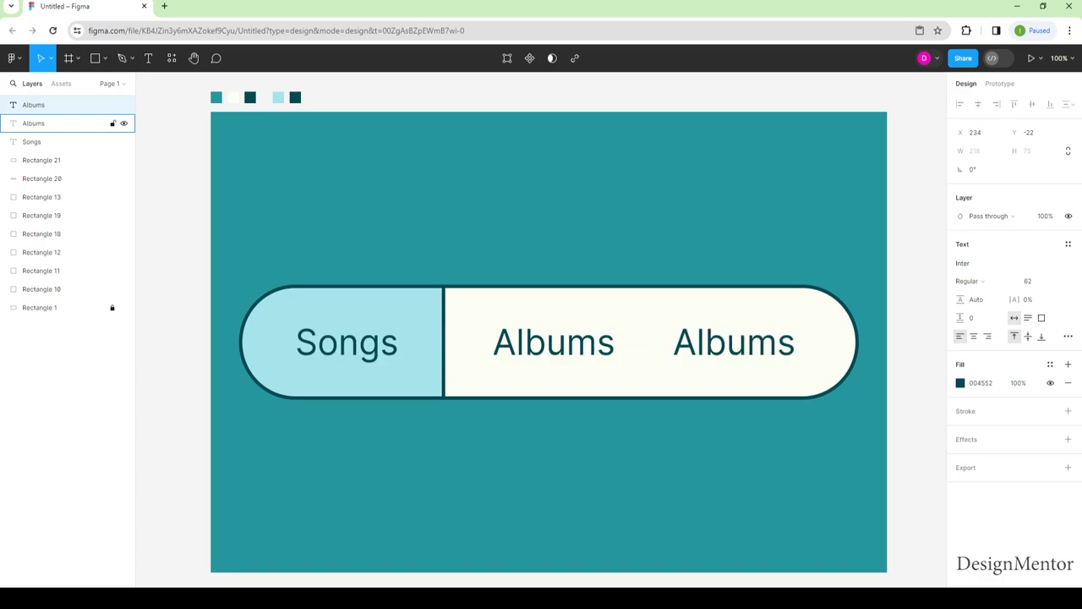
# - Rename the second Albums copy to 'Podcasts' and fine-tune its position
pyautogui.press('Return')
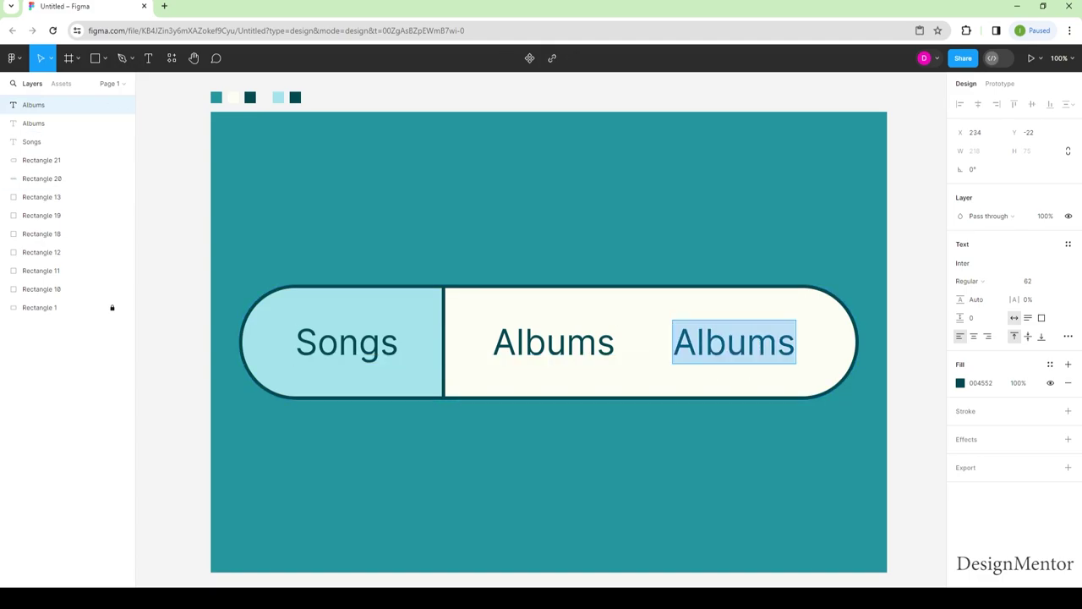
pyautogui.write('Podc')
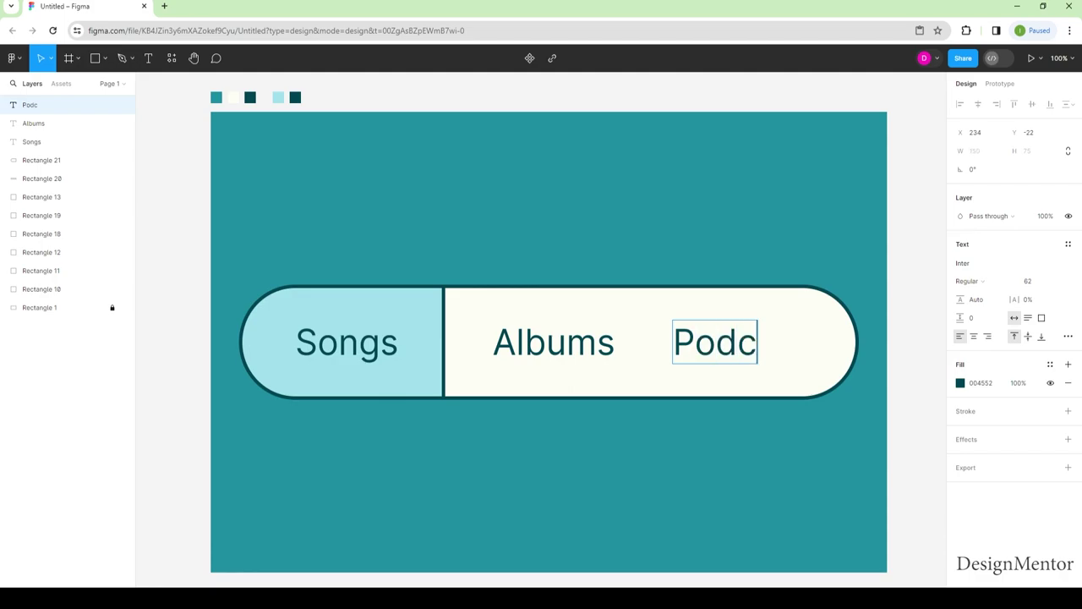
pyautogui.write('asts')
pyautogui.press('Escape')
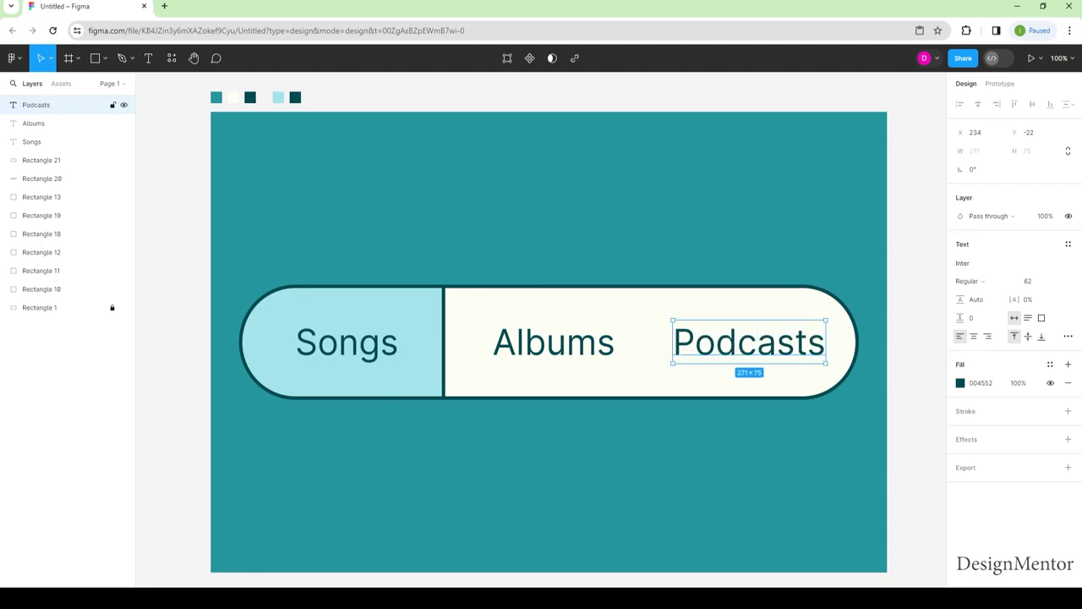
pyautogui.hotkey('shift', 'Left')
pyautogui.hotkey('shift', 'Left')
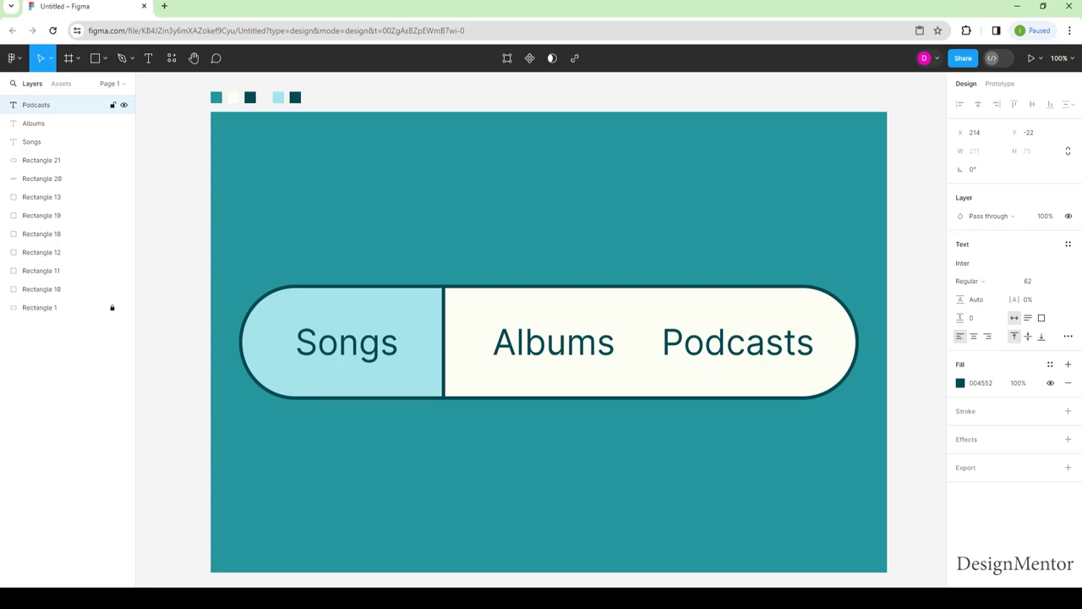
pyautogui.hotkey('shift', 'Left')
pyautogui.hotkey('shift', 'Left')
pyautogui.hotkey('shift', 'Right')
pyautogui.hotkey('shift', 'Left')
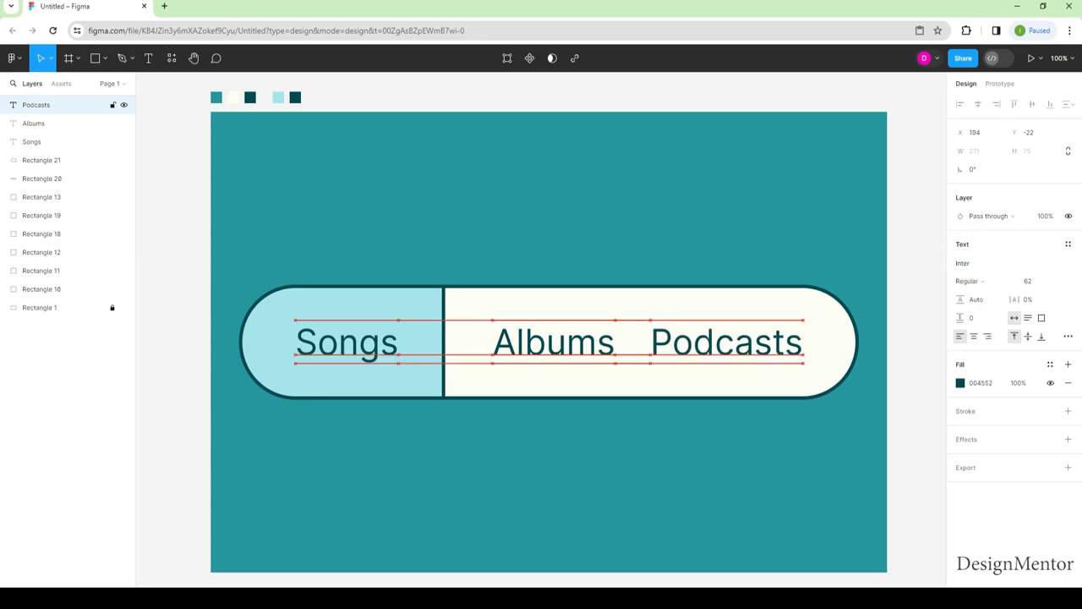
pyautogui.hotkey('shift', 'Left')
pyautogui.hotkey('shift', 'Right')
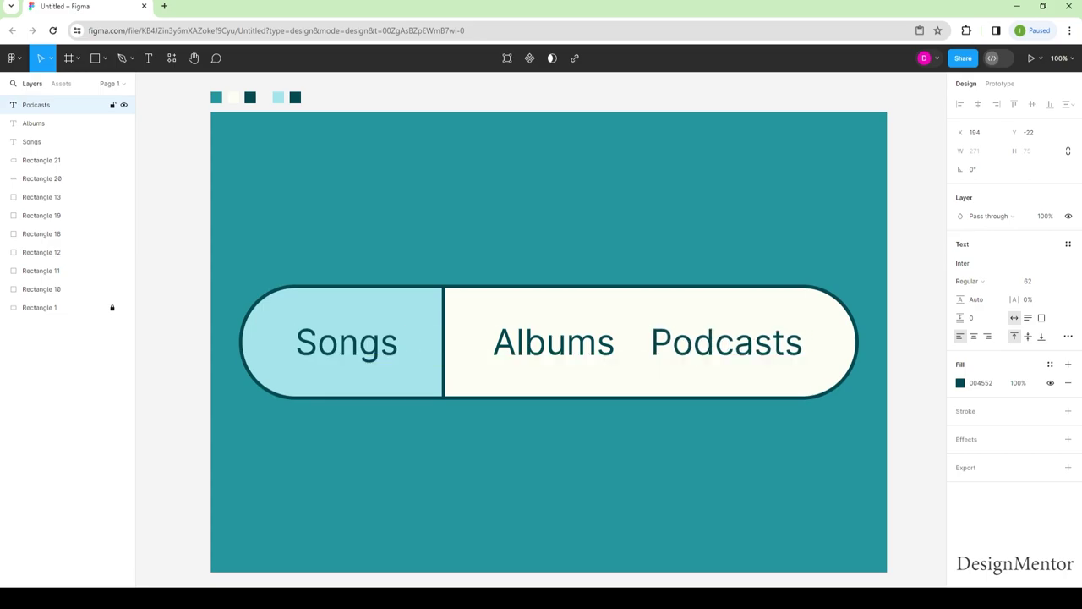
# - Nudge the Albums label slightly so both labels sit evenly spaced
pyautogui.click(34, 123)
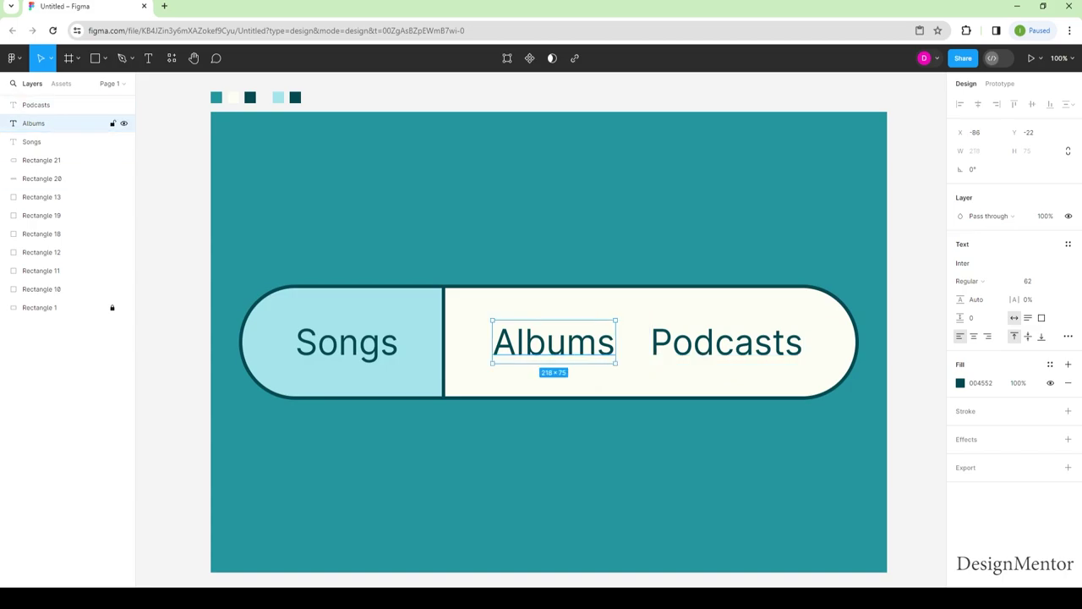
pyautogui.hotkey('shift', 'Left')
pyautogui.hotkey('shift', 'Left')
pyautogui.hotkey('shift', 'Right')
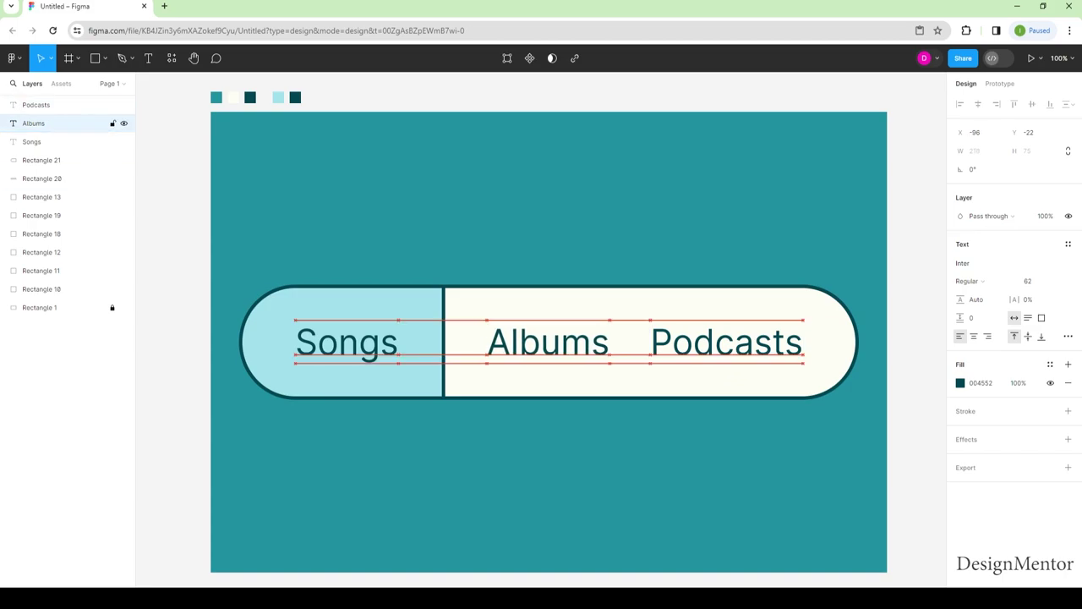
pyautogui.press('Escape')
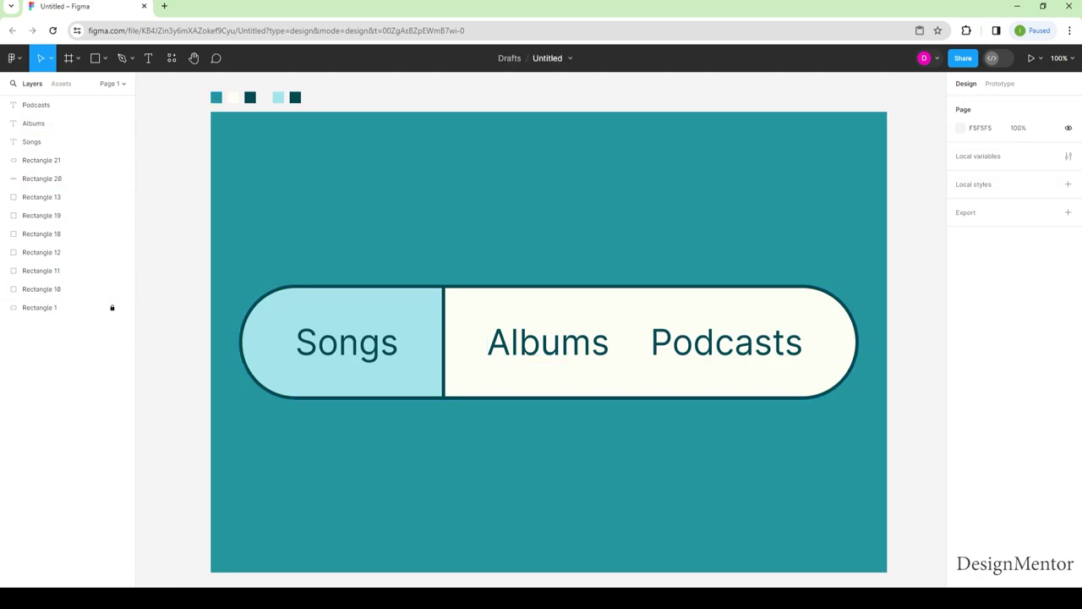
pyautogui.click(105, 59)
# - Draw a vertical line between Albums and Podcasts spanning the pill, with stroke weight 6
pyautogui.click(67, 100)
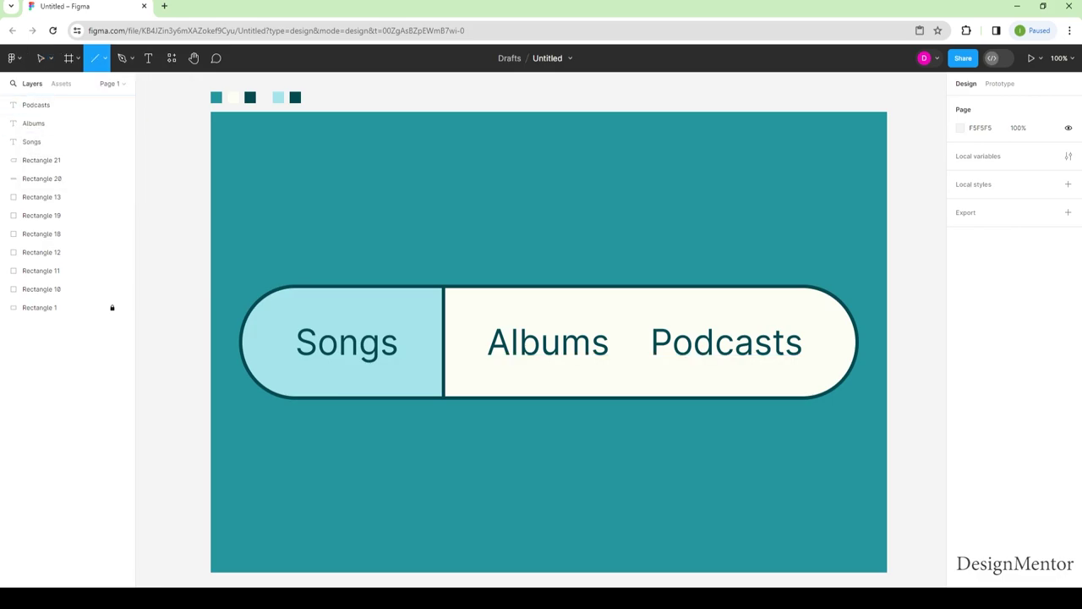
pyautogui.moveTo(628, 285); pyautogui.dragTo(628, 396)
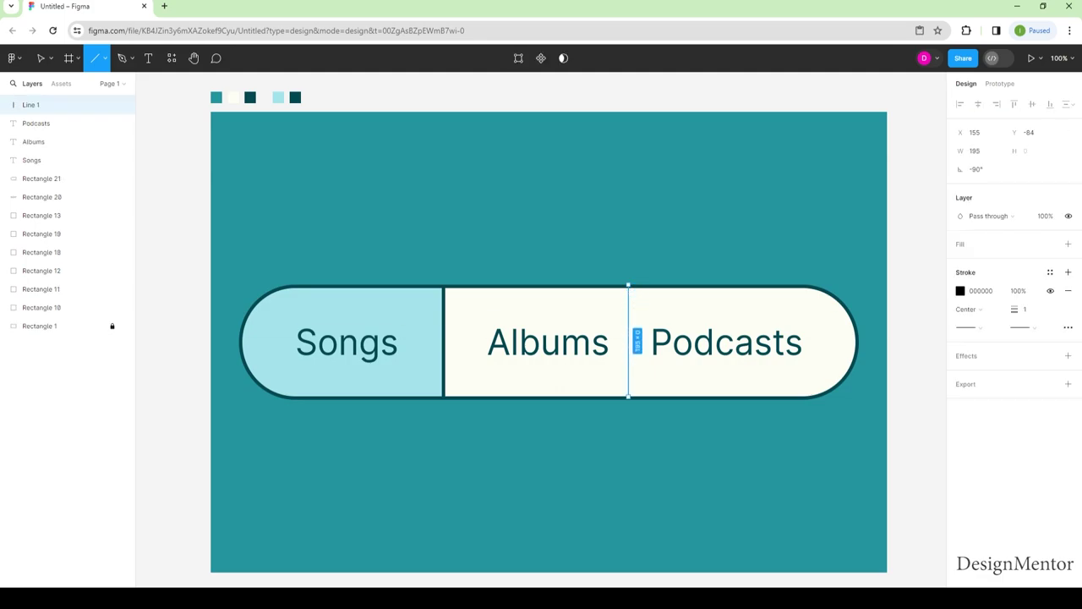
pyautogui.click(1025, 310)
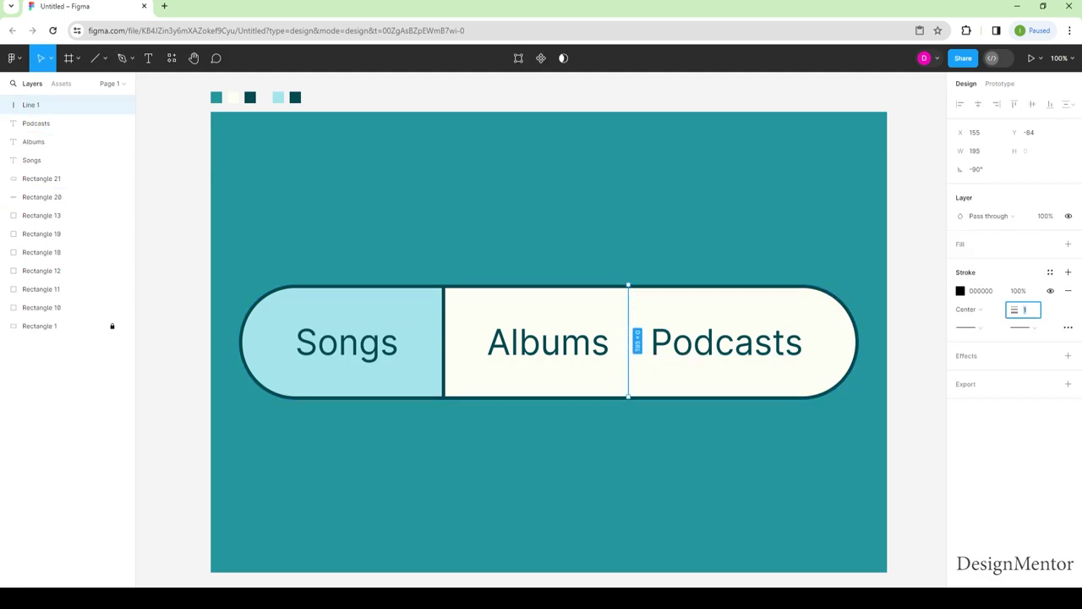
pyautogui.write('6')
pyautogui.press('Return')
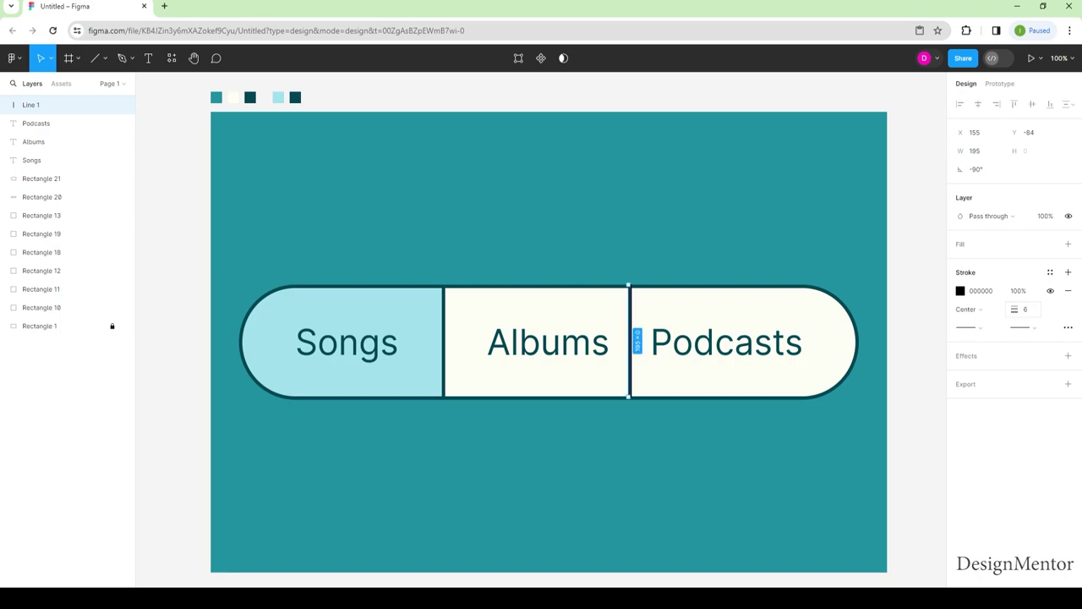
pyautogui.press('Escape')
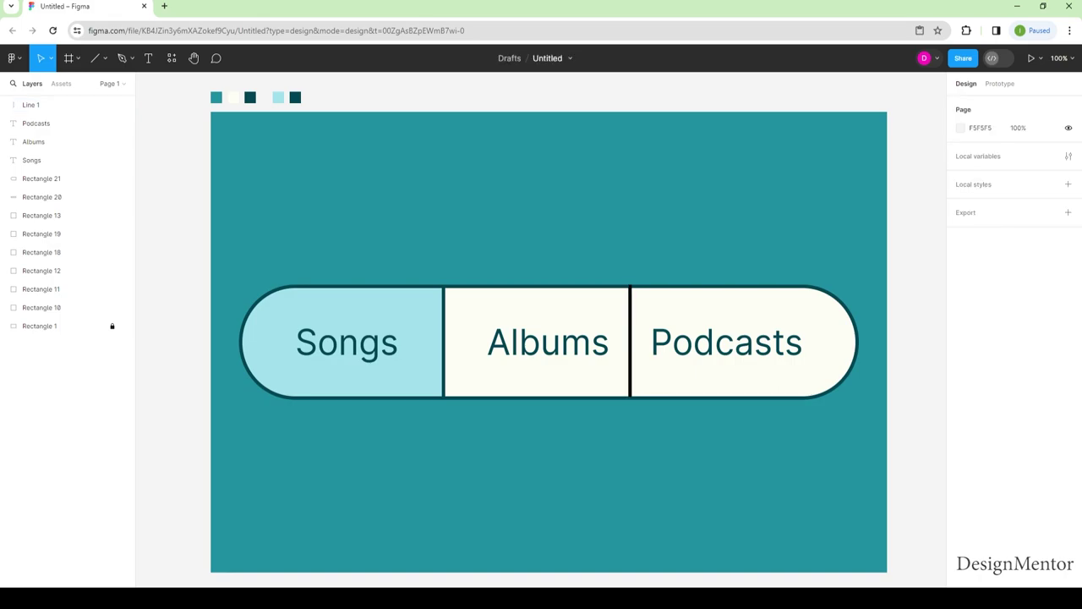
# - Copy 004552 from the dark teal swatch and apply it as the divider's stroke colour
pyautogui.click(50, 270)
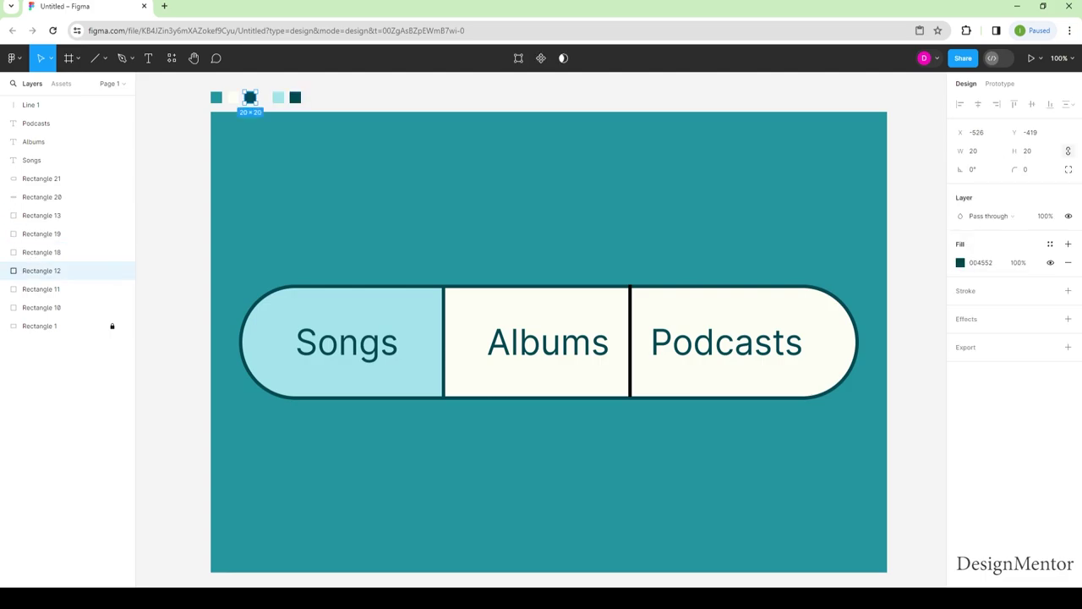
pyautogui.click(981, 262)
pyautogui.doubleClick(980, 262)
pyautogui.hotkey('ctrl', 'c')
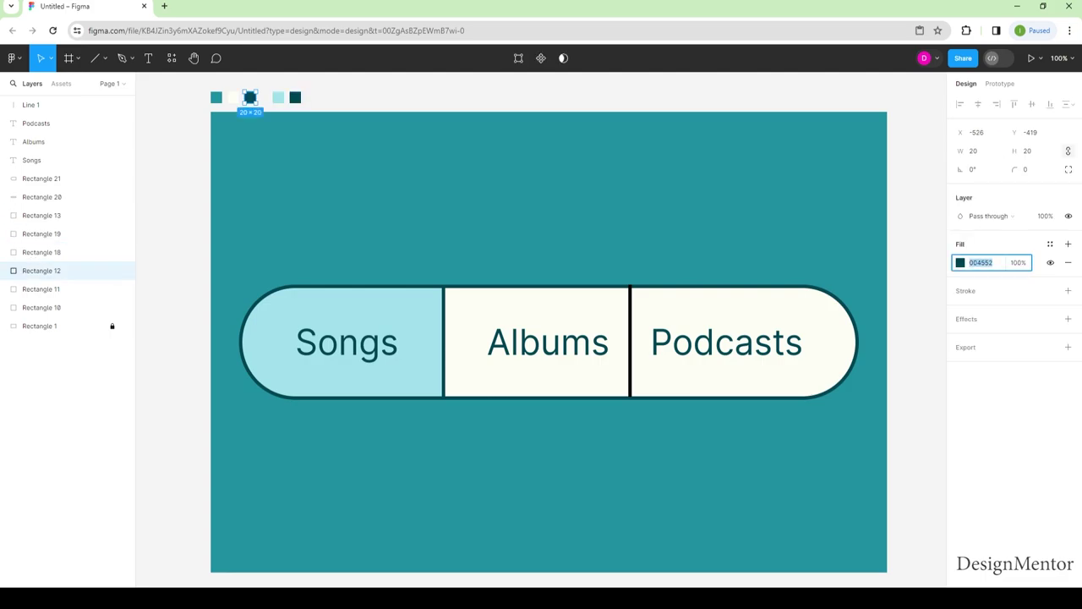
pyautogui.press('Escape')
pyautogui.click(33, 104)
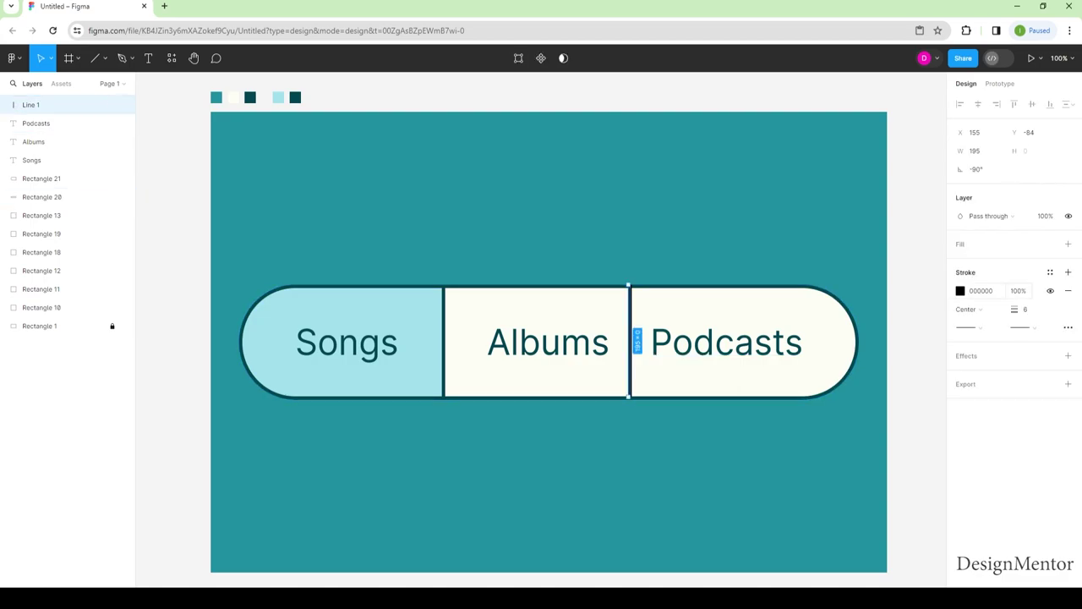
pyautogui.click(981, 290)
pyautogui.hotkey('ctrl', 'v')
pyautogui.press('Return')
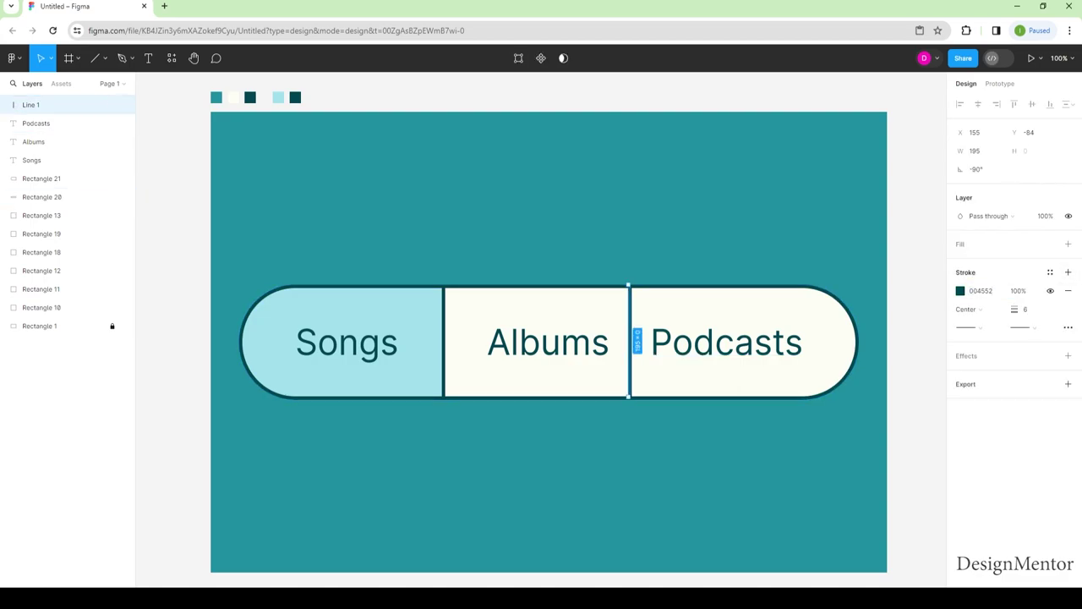
pyautogui.press('Escape')
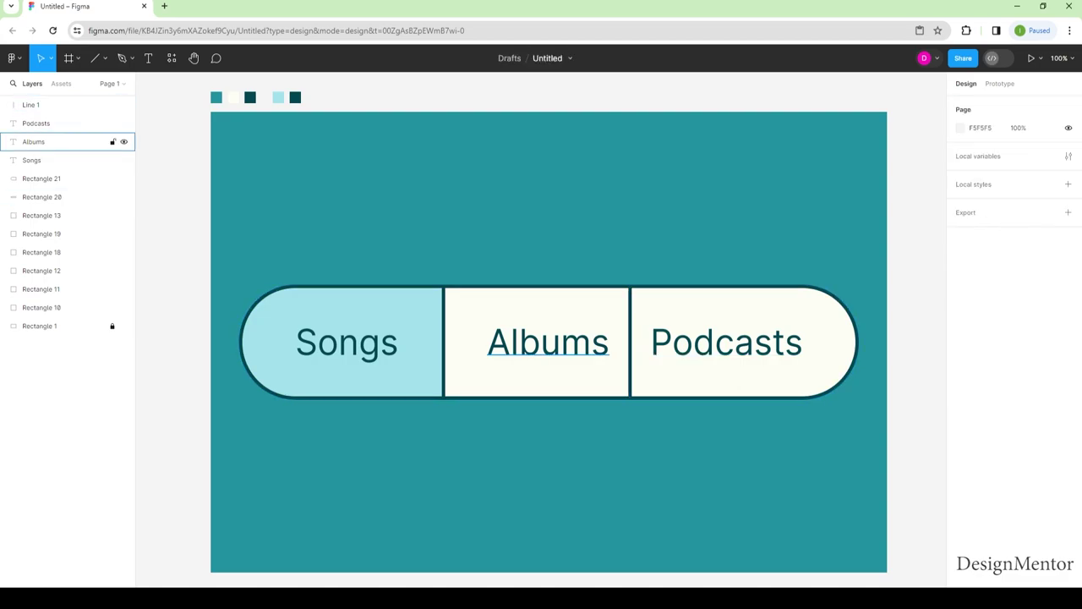
# - Shift Albums left and Podcasts right until the three labels are equally spaced (53)
pyautogui.click(60, 141)
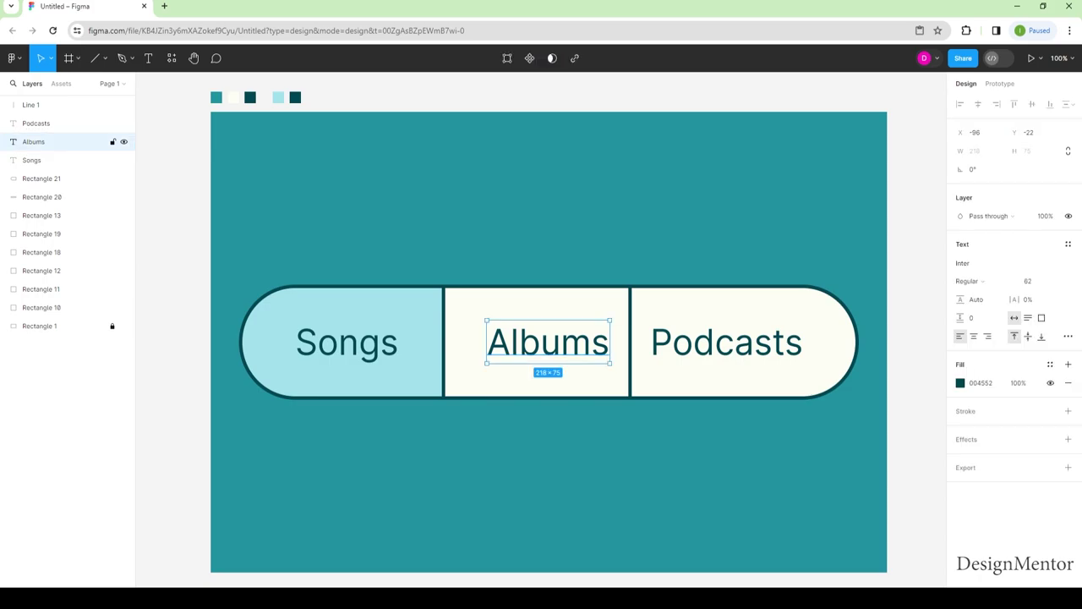
pyautogui.moveTo(548, 341); pyautogui.dragTo(530, 341)
pyautogui.click(51, 123)
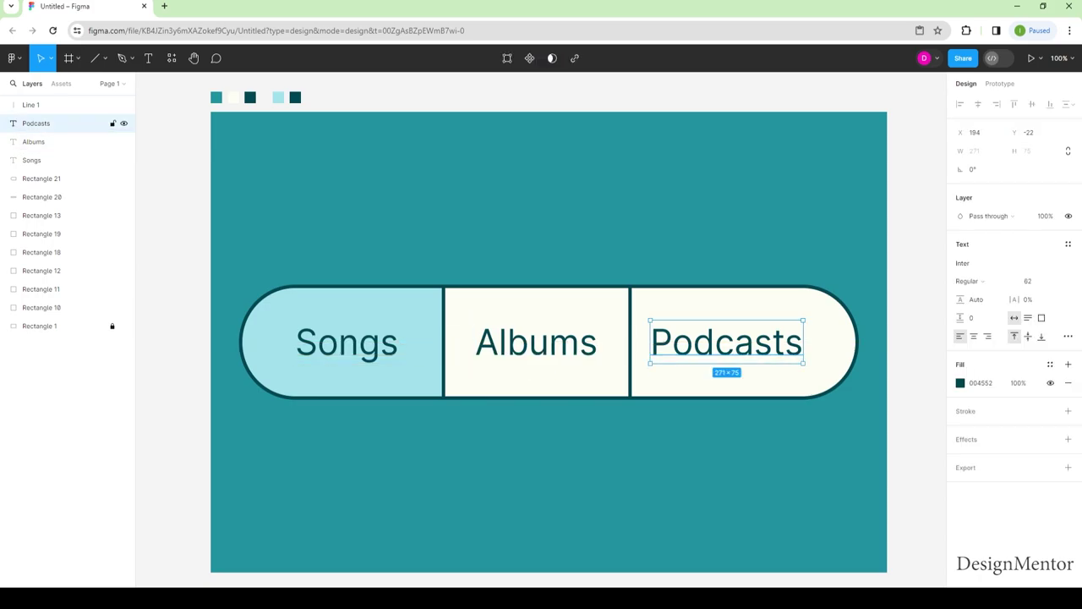
pyautogui.moveTo(726, 341); pyautogui.dragTo(738, 342)
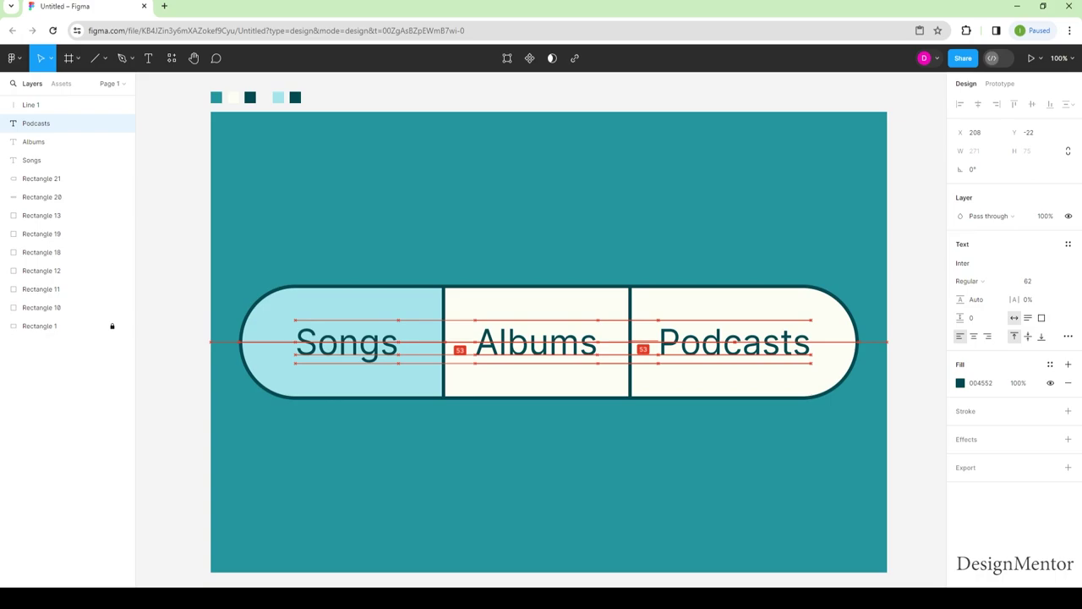
pyautogui.press('Escape')
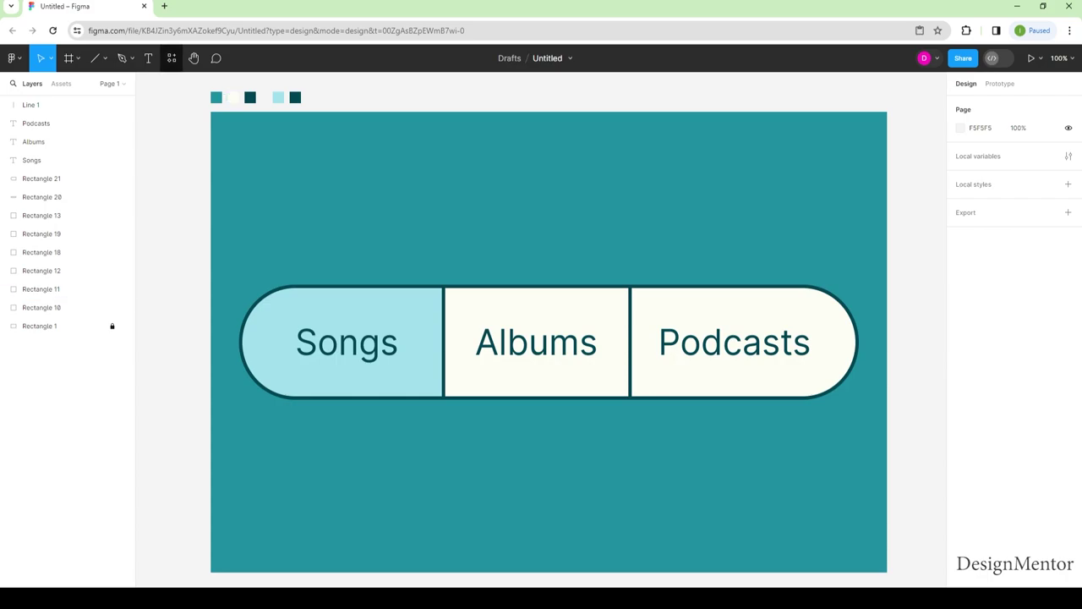
# - Set the page background colour to FFFFFF
pyautogui.press('t')
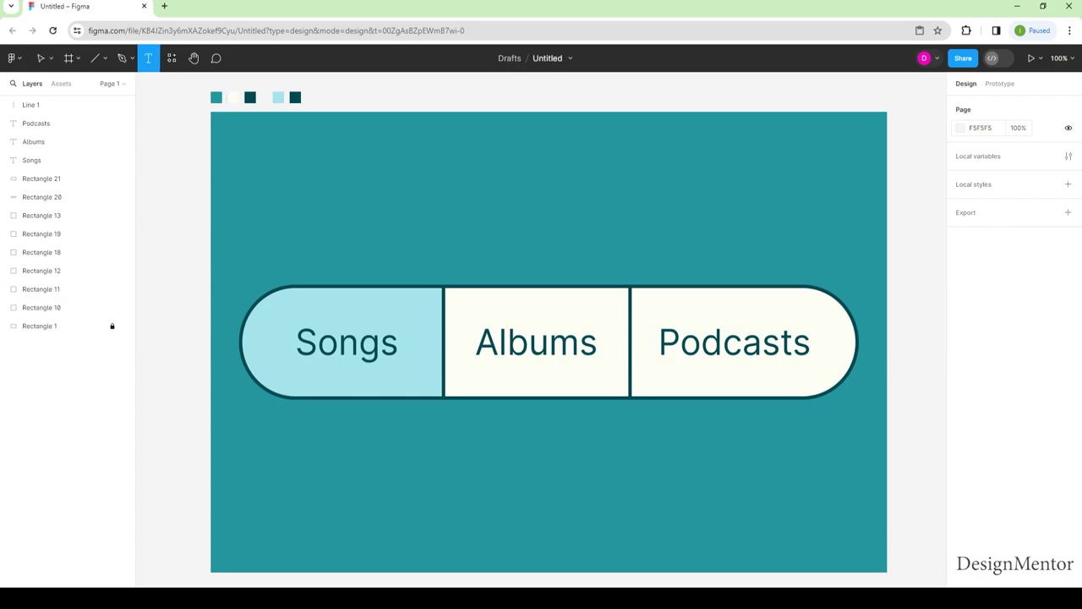
pyautogui.click(980, 128)
pyautogui.write('FFFFFF')
pyautogui.press('Return')
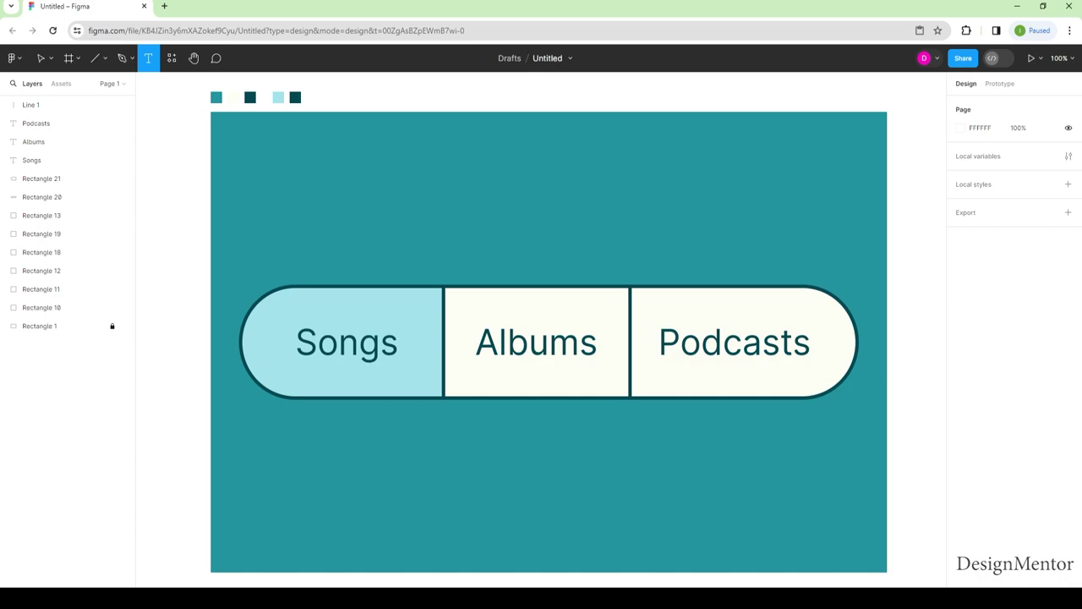
# - Place a text box below the pill and type the caption's first word, 'Segmented'
pyautogui.click(252, 477)
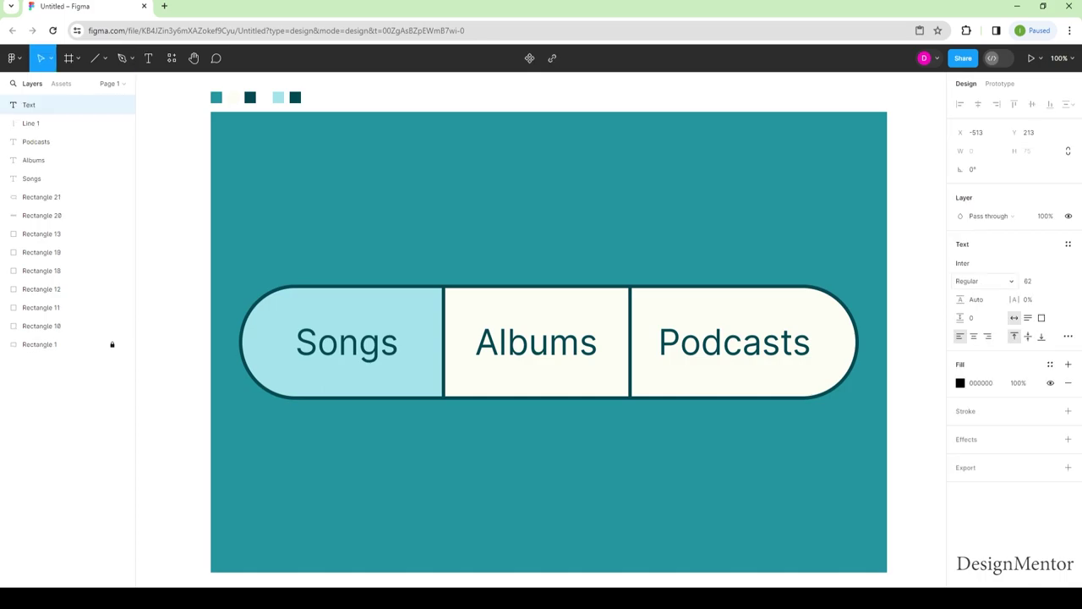
pyautogui.click(960, 382)
pyautogui.write('FFFFFF')
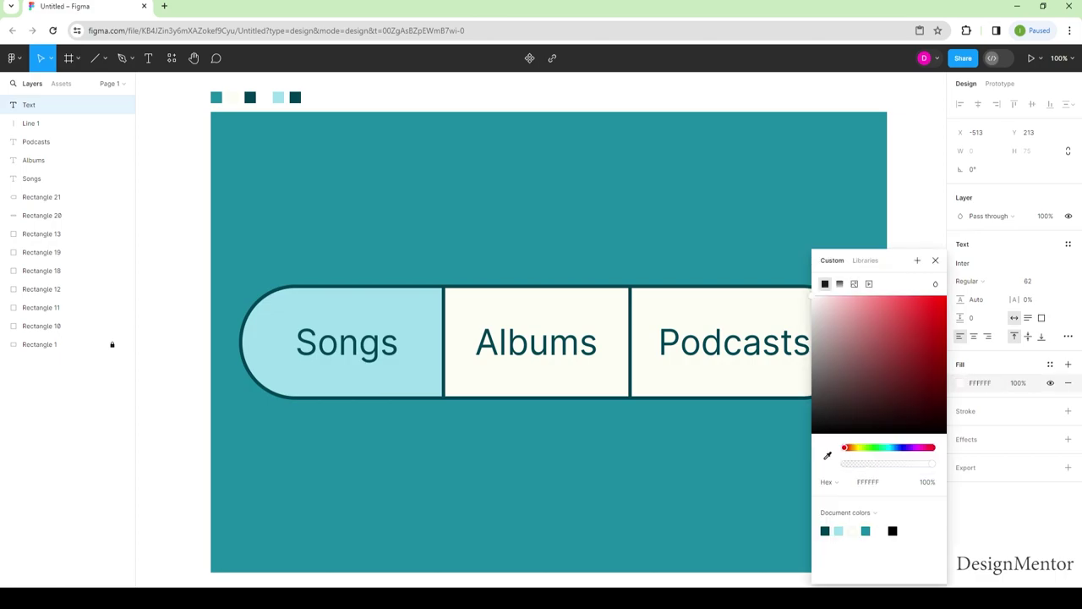
pyautogui.press('Escape')
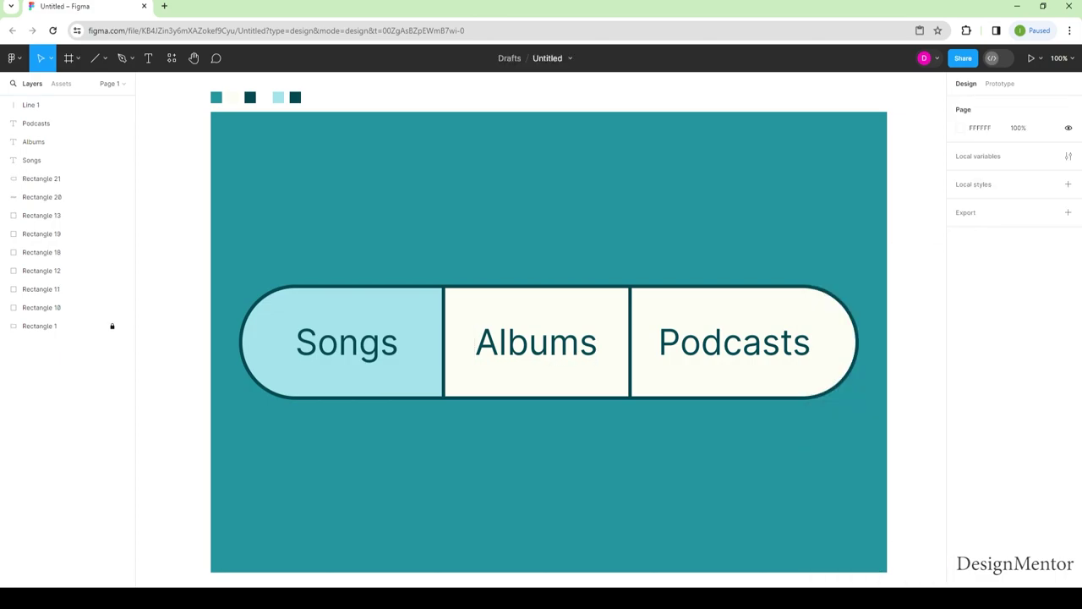
pyautogui.press('t')
pyautogui.click(238, 477)
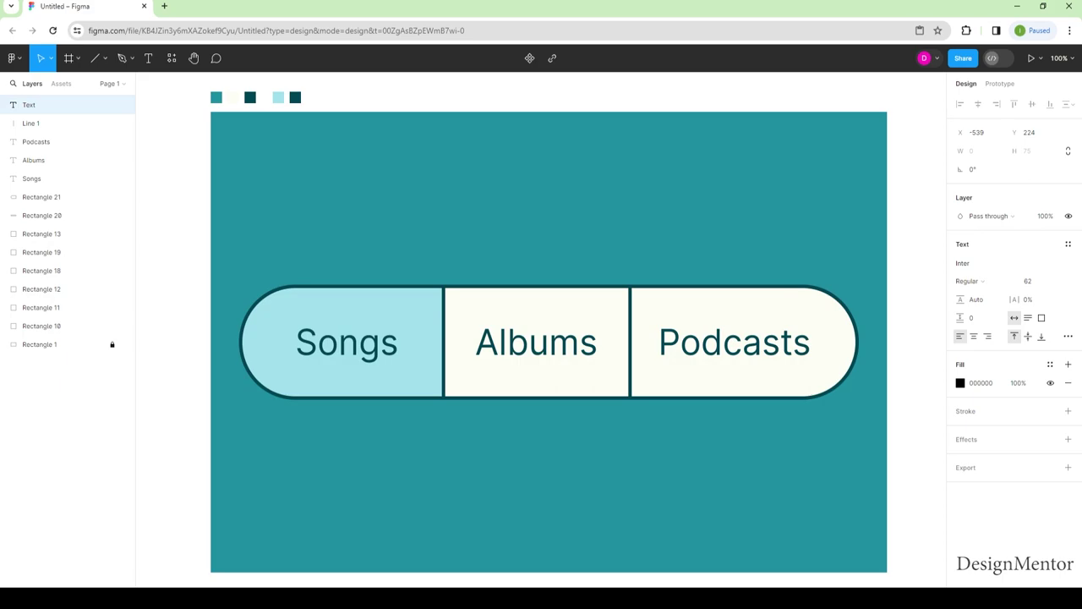
pyautogui.write('Seg')
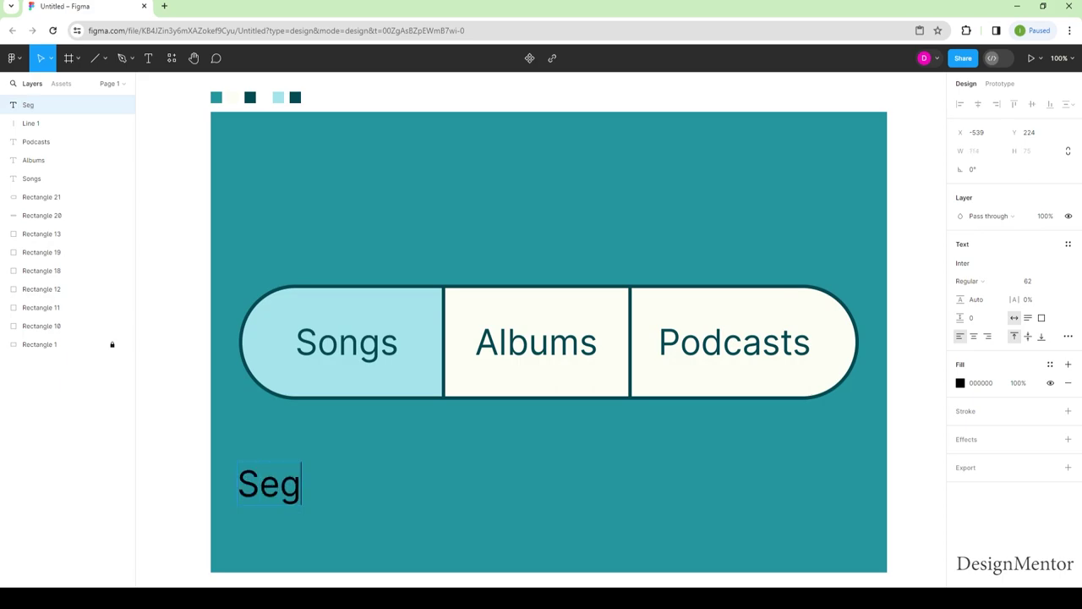
pyautogui.write('mented')
pyautogui.hotkey('ctrl', 'a')
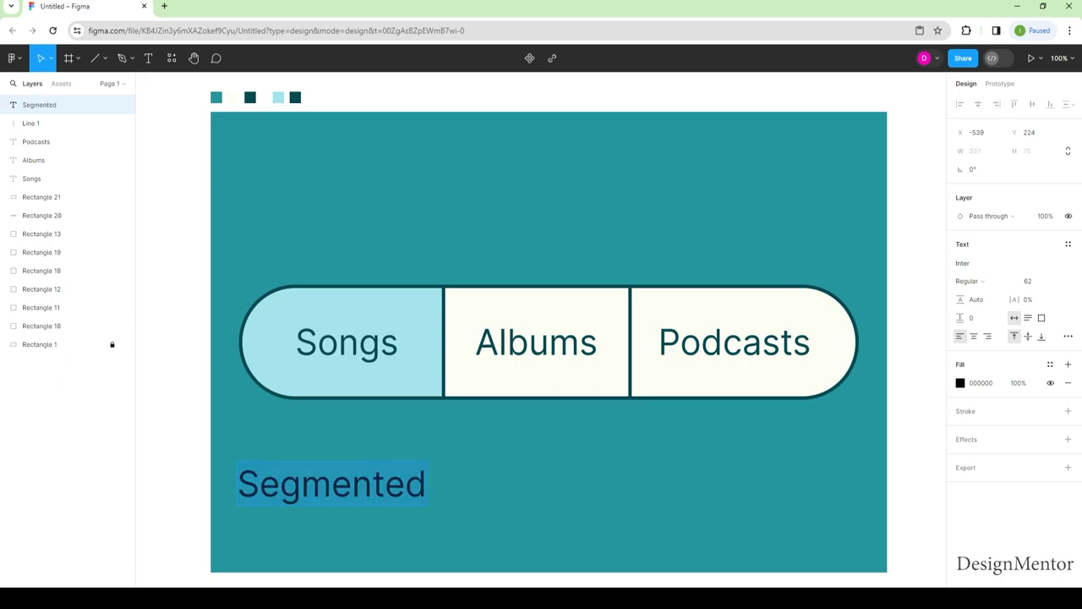
# - Set the caption to font size 32 and fill FFFFFF, then add 'buttons help people'
pyautogui.click(1028, 280)
pyautogui.write('42')
pyautogui.press('Return')
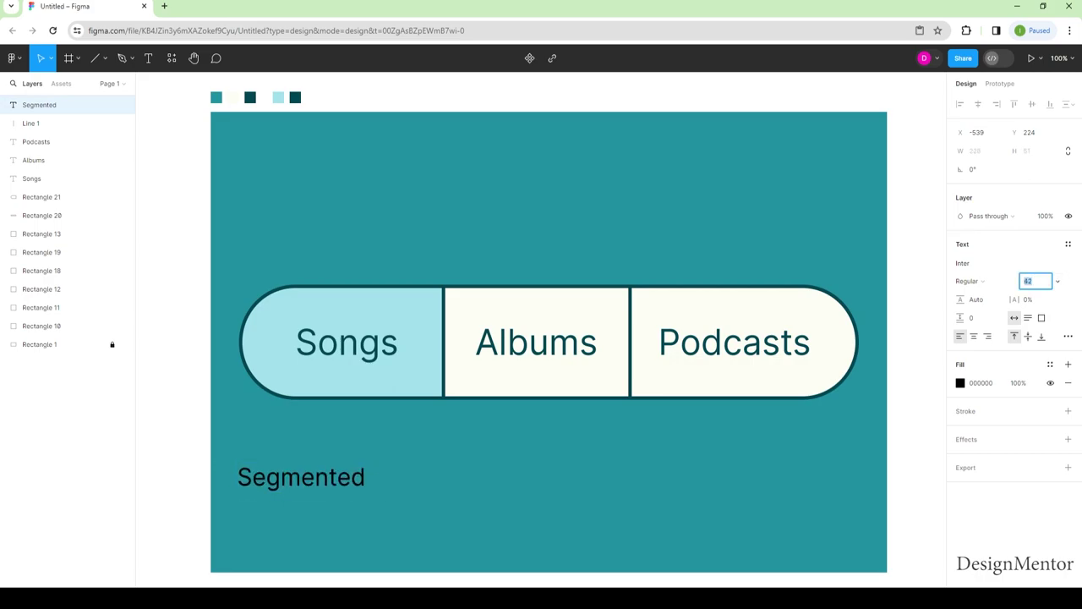
pyautogui.write('32')
pyautogui.press('Return')
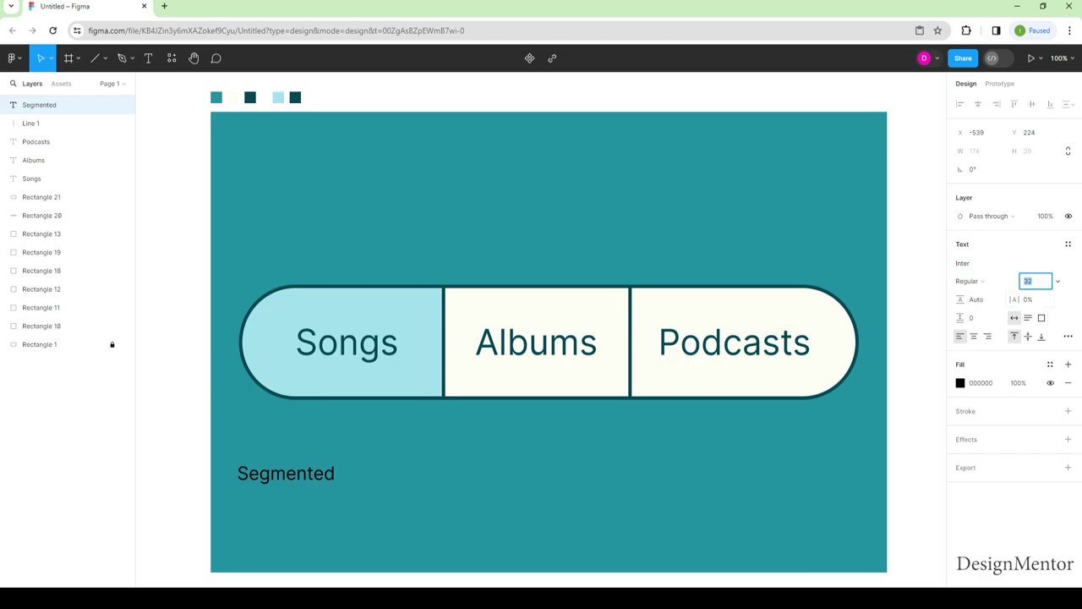
pyautogui.click(959, 382)
pyautogui.write('FFFFFF')
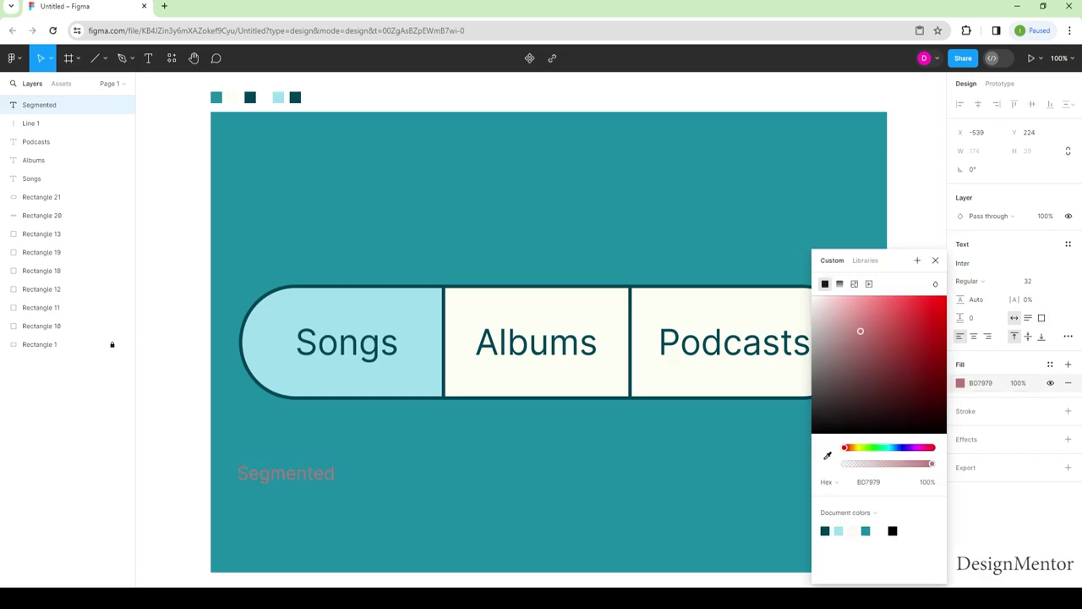
pyautogui.press('Return')
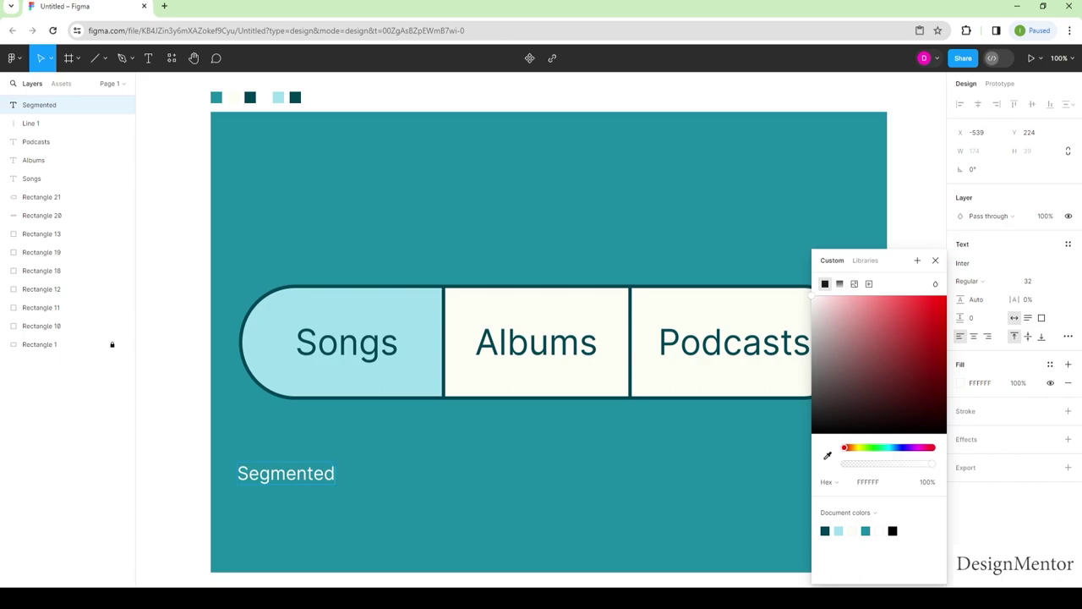
pyautogui.write(' buttons ')
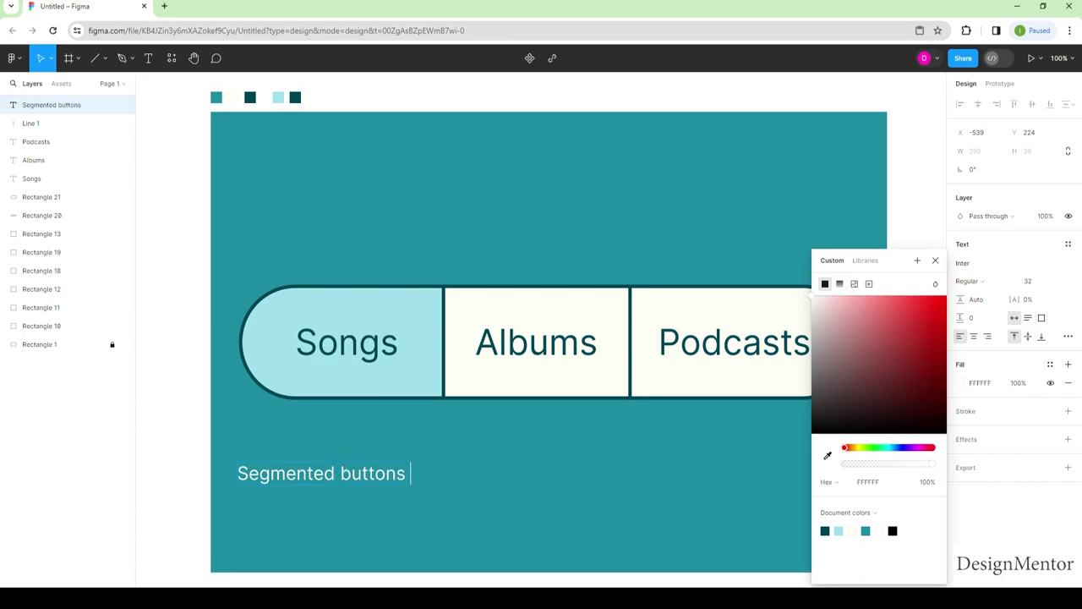
pyautogui.write('help ')
pyautogui.write('people')
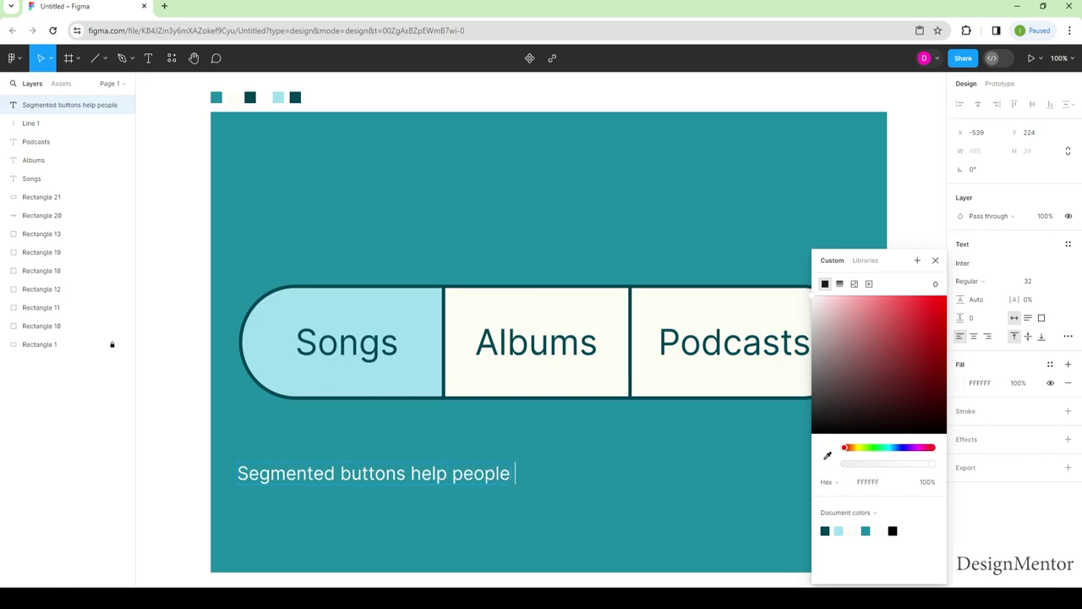
# - Continue the caption with 'select options, switch views, or sort elements'
pyautogui.click(935, 260)
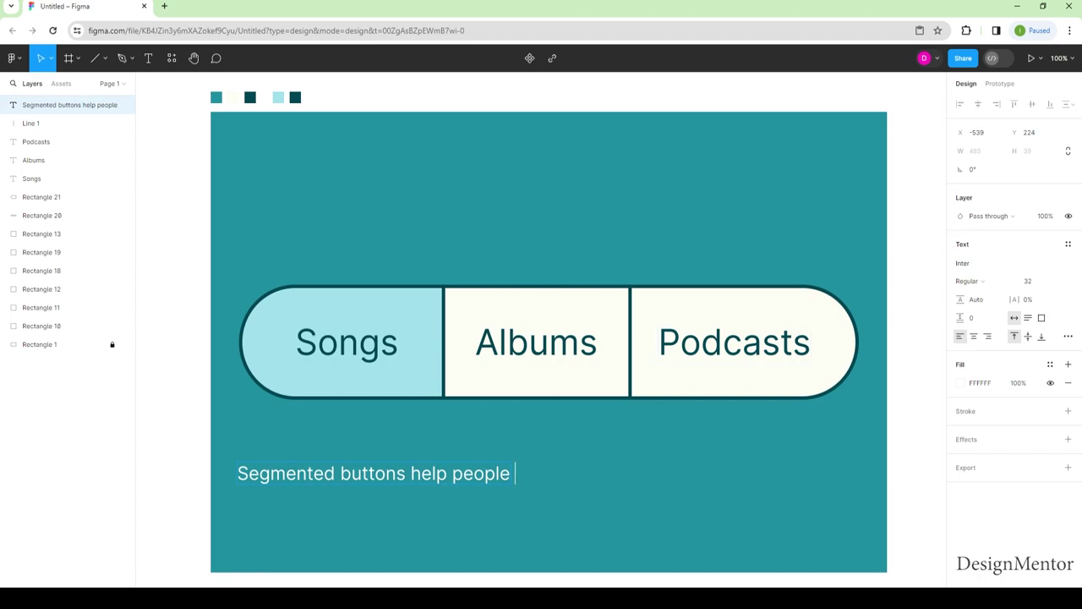
pyautogui.write('sele')
pyautogui.write('ct o')
pyautogui.write('ptions, ')
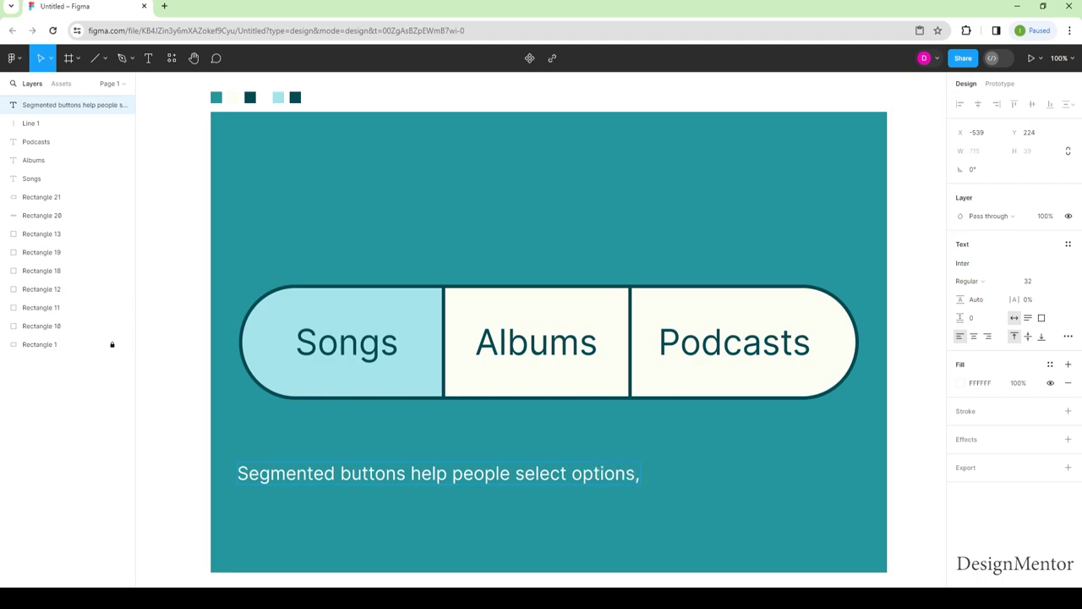
pyautogui.write('switch')
pyautogui.write(' views,')
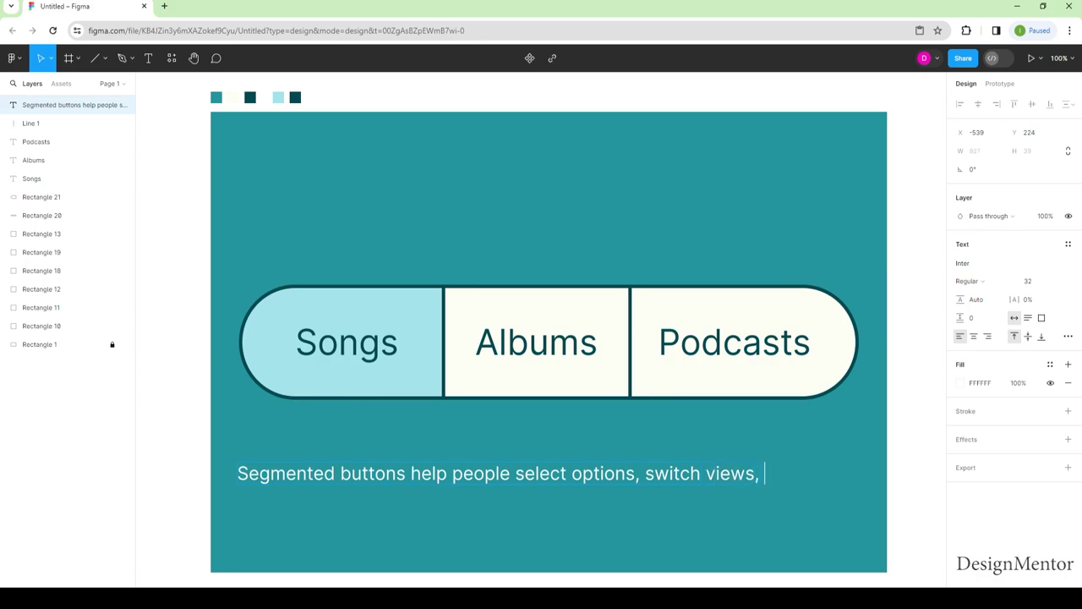
pyautogui.write(' or')
pyautogui.press('Return')
pyautogui.write('sort')
pyautogui.write(' elements')
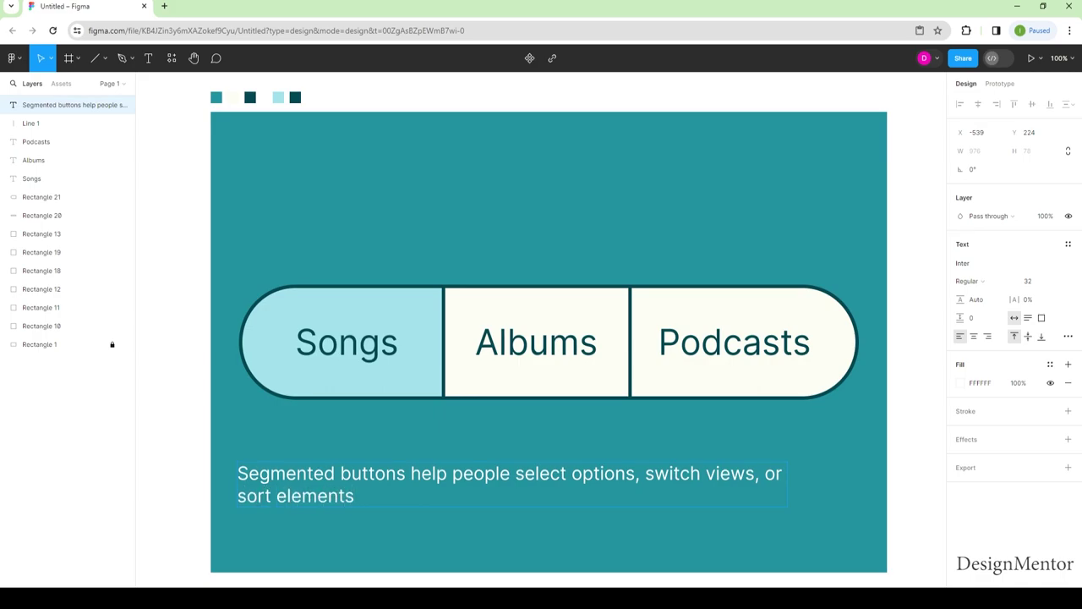
# - Resize the whole caption to font size 28 and join it onto a single line
pyautogui.hotkey('ctrl', 'a')
pyautogui.click(1033, 281)
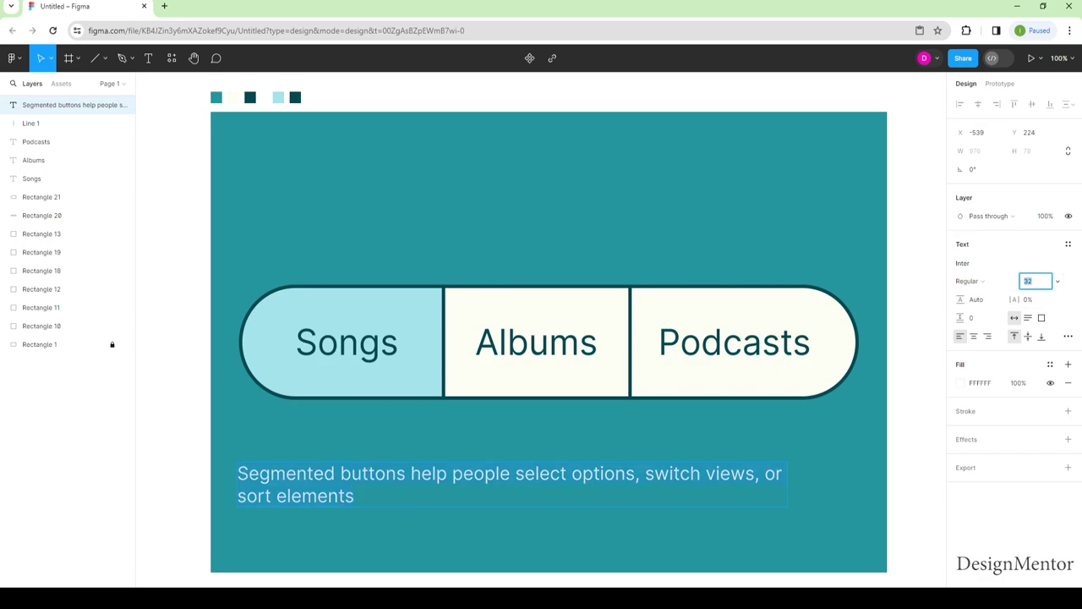
pyautogui.write('28')
pyautogui.press('Return')
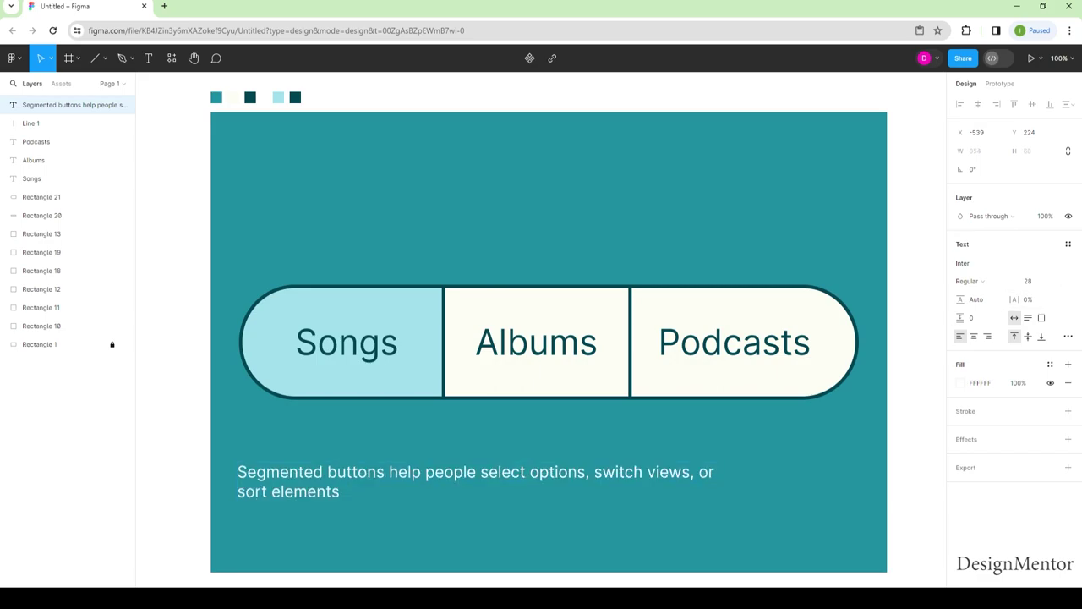
pyautogui.click(690, 472)
pyautogui.press('End')
pyautogui.press('Delete')
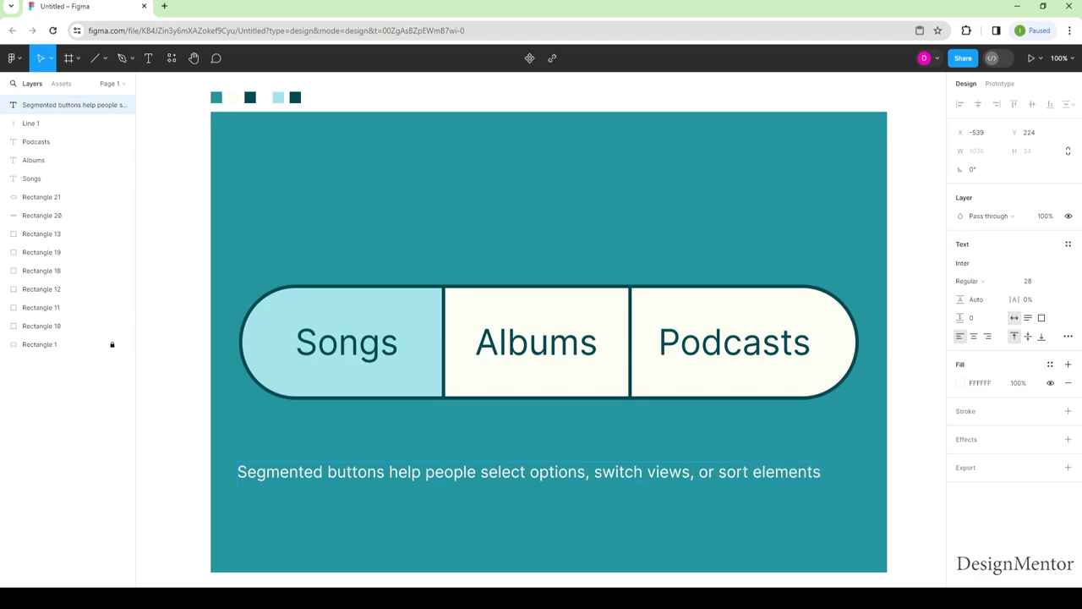
pyautogui.press('Escape')
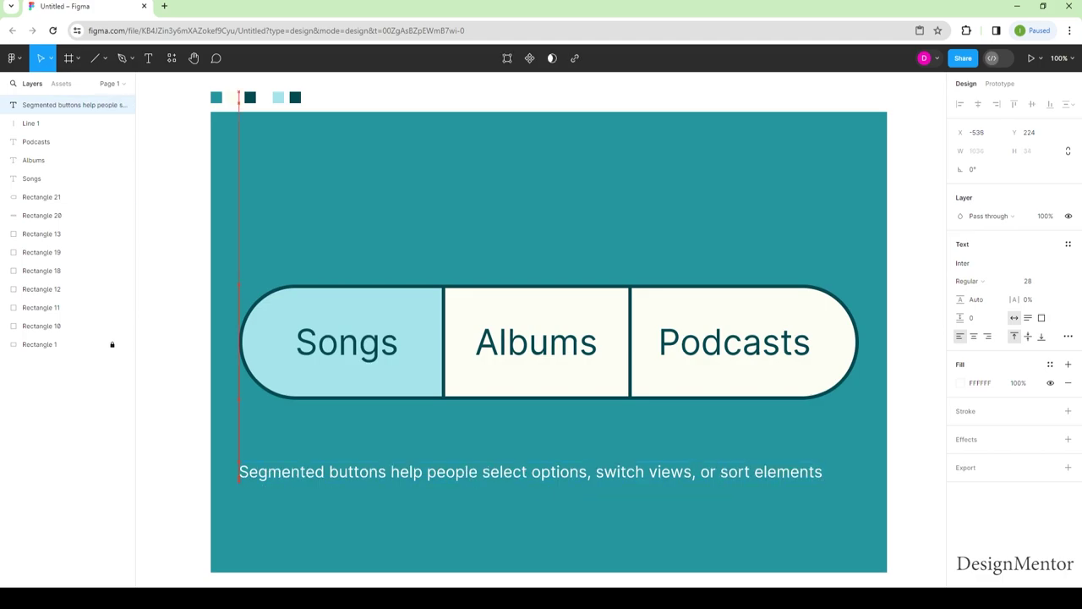
# - Drag the caption down near the frame's bottom and snap it to the horizontal centre
pyautogui.moveTo(507, 472)
pyautogui.mouseDown()
pyautogui.moveTo(527, 472)
pyautogui.moveTo(533, 525)
pyautogui.moveTo(522, 538)
pyautogui.mouseUp()
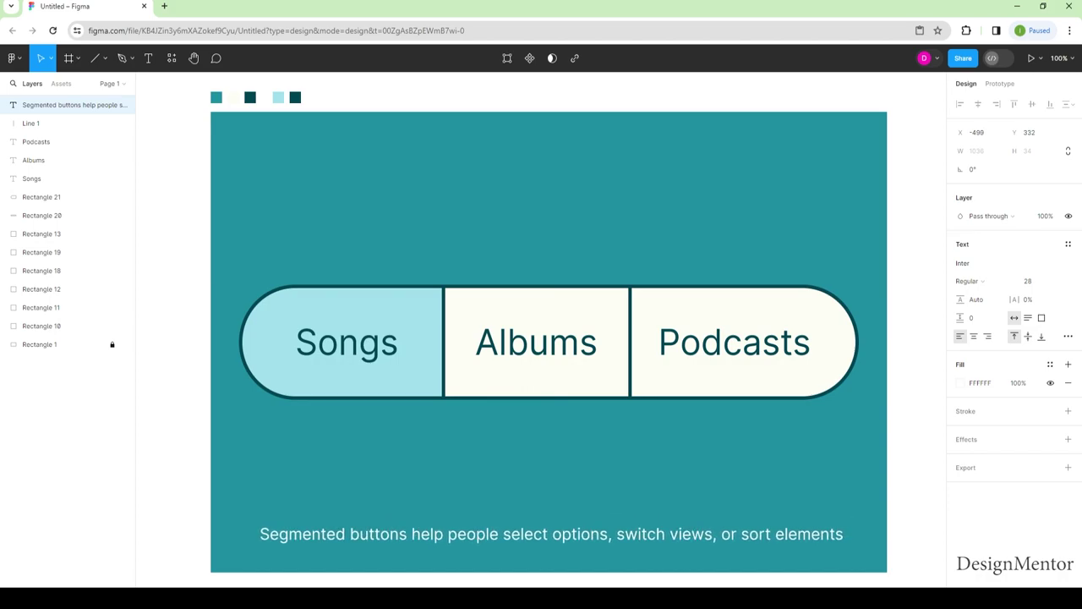
pyautogui.moveTo(522, 539); pyautogui.dragTo(523, 539)
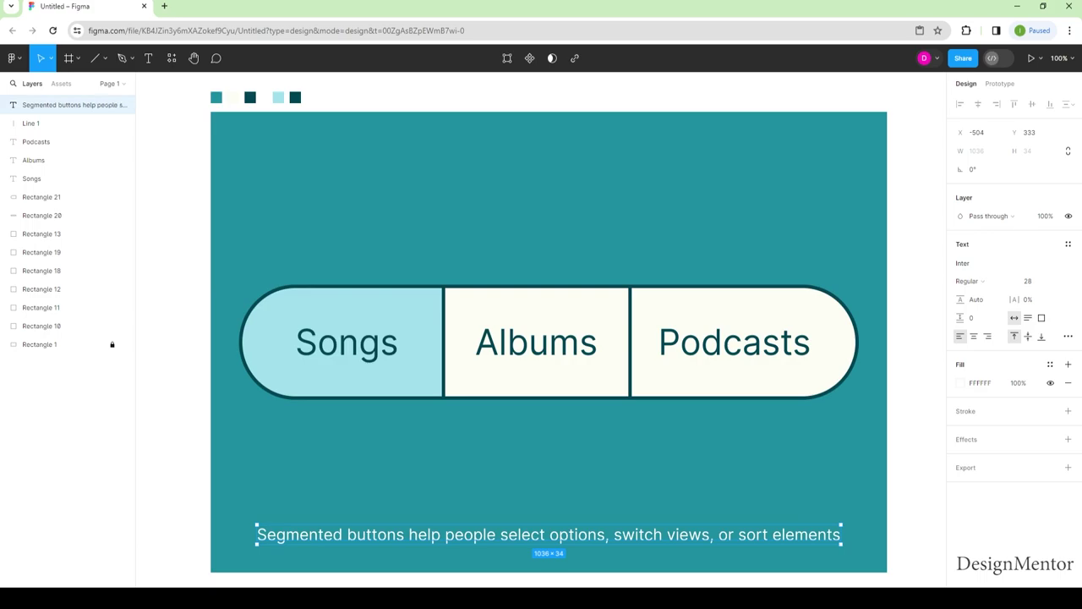
pyautogui.press('Escape')
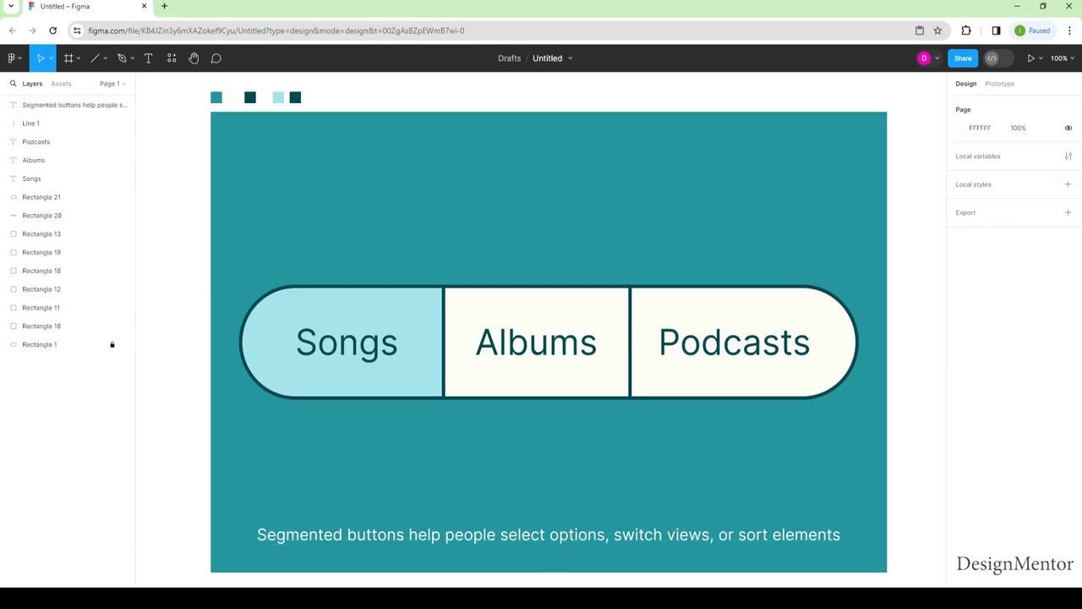